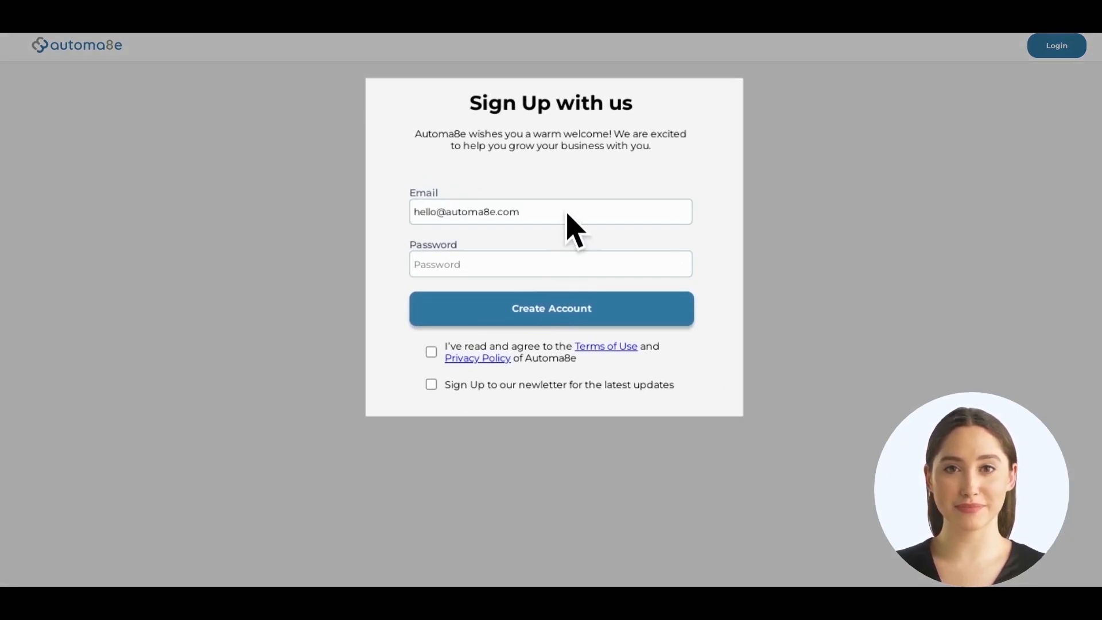
Register the new account with its password, accepting the terms and opting in to the newsletter.
left_click(568, 270)
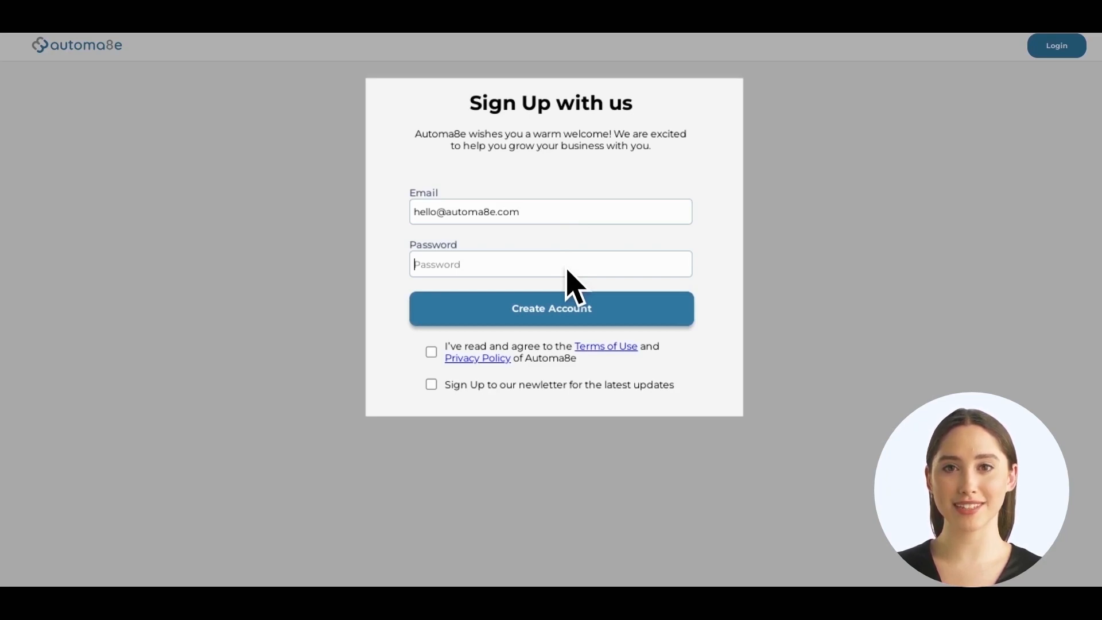
type("••••••••••••••••")
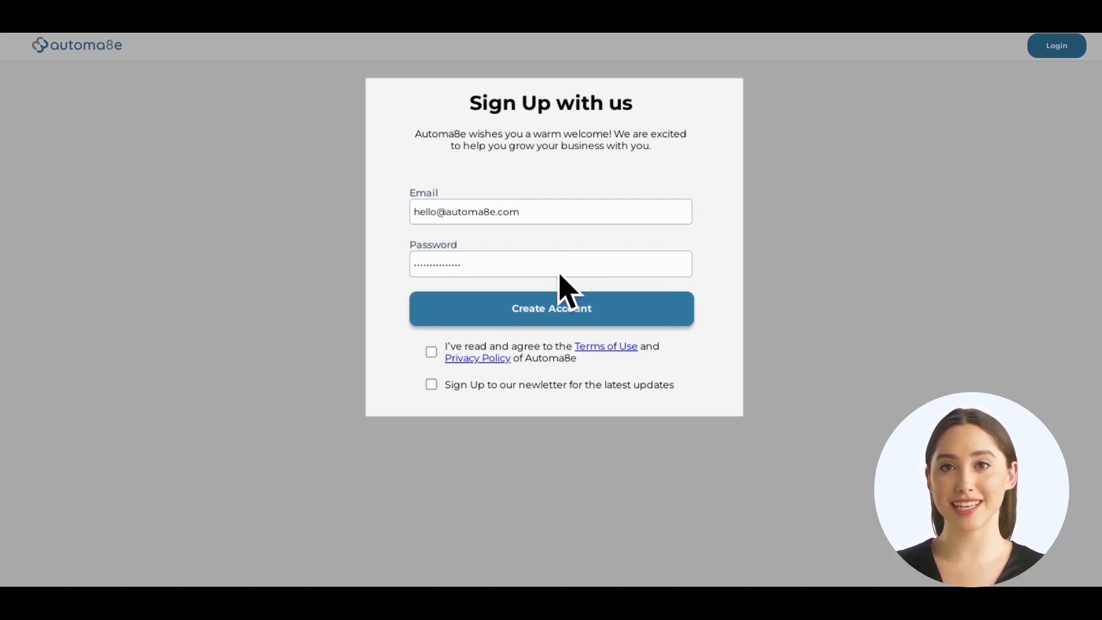
left_click(431, 352)
left_click(432, 384)
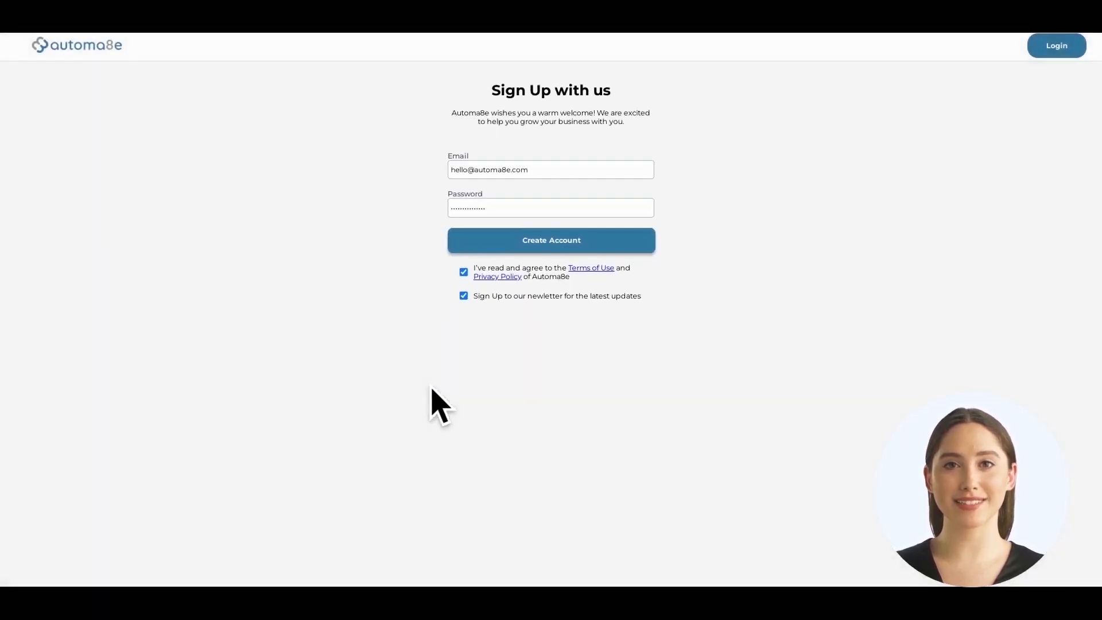
left_click(539, 247)
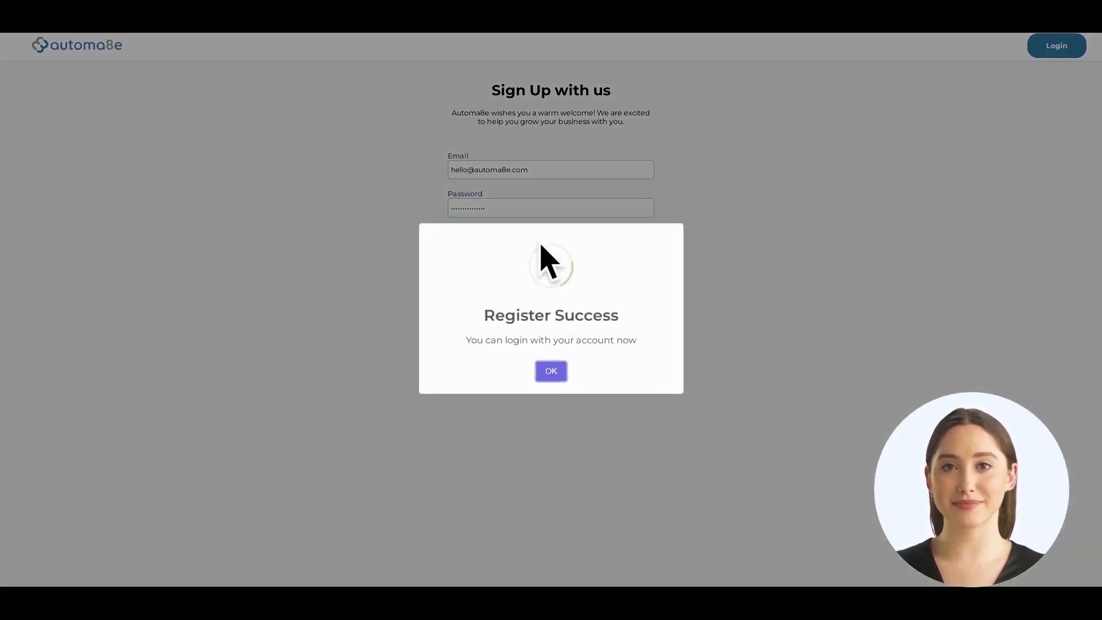
left_click(550, 371)
Log in with the account's e-mail address and password, dismissing the Login Success message.
key("ctrl+v")
left_click(542, 213)
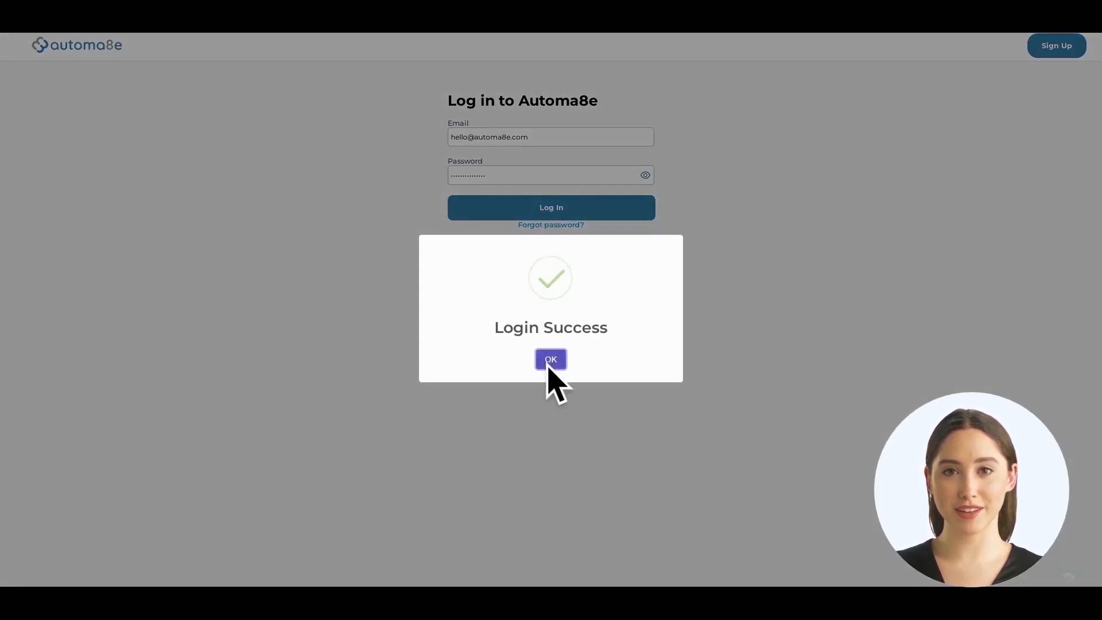
left_click(551, 367)
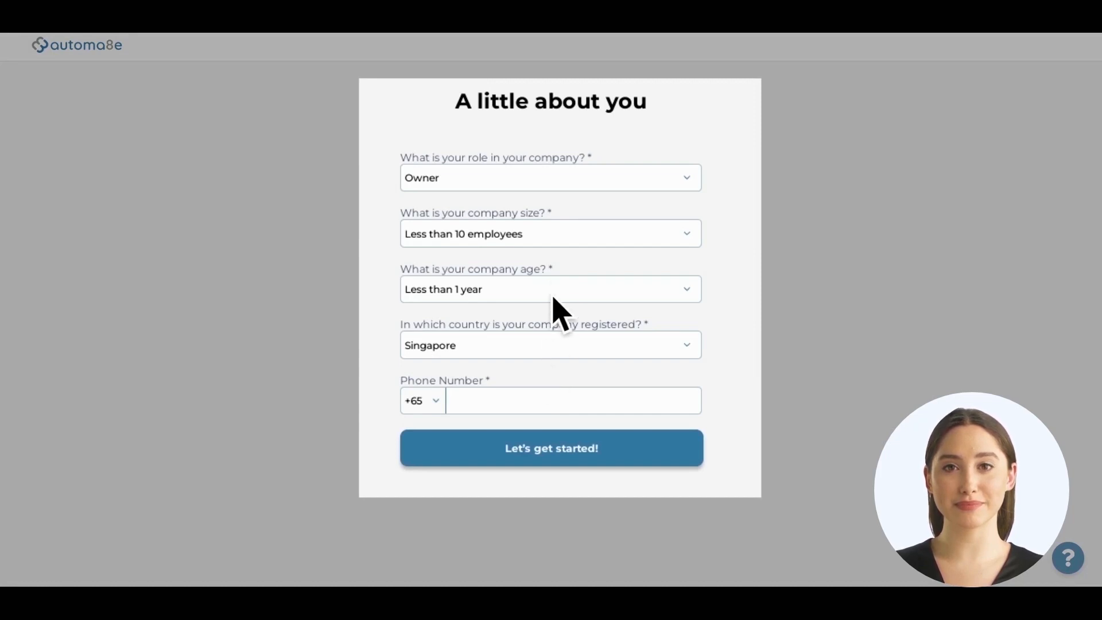
Choose company size 50 - 249 employees and age 1 to 5 years, and enter the phone number.
left_click(556, 235)
left_click(566, 299)
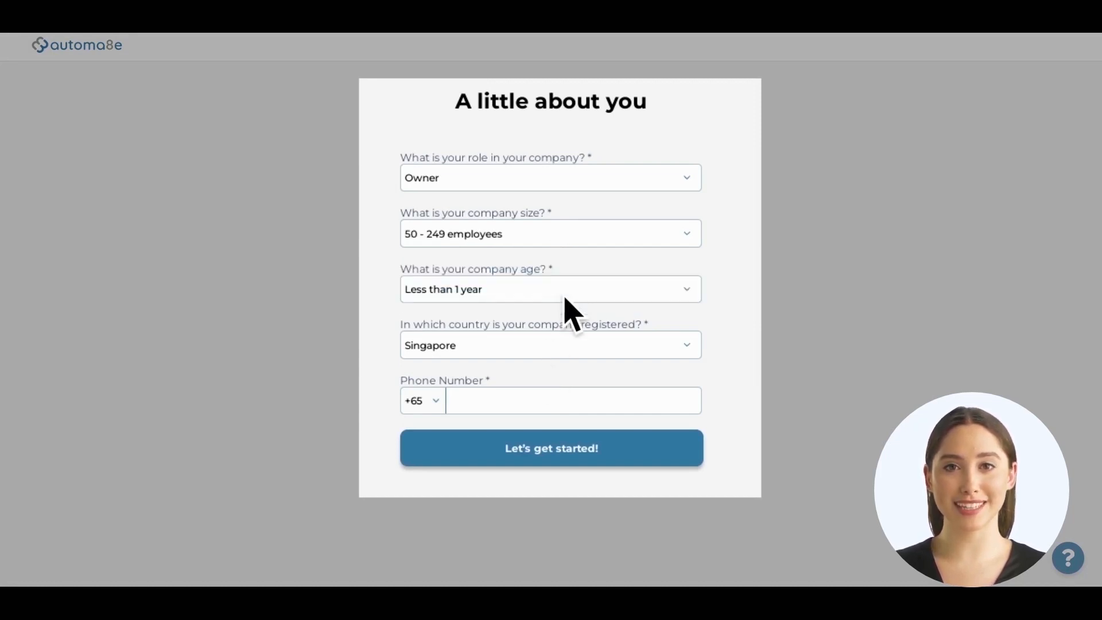
left_click(526, 291)
left_click(524, 337)
left_click(519, 401)
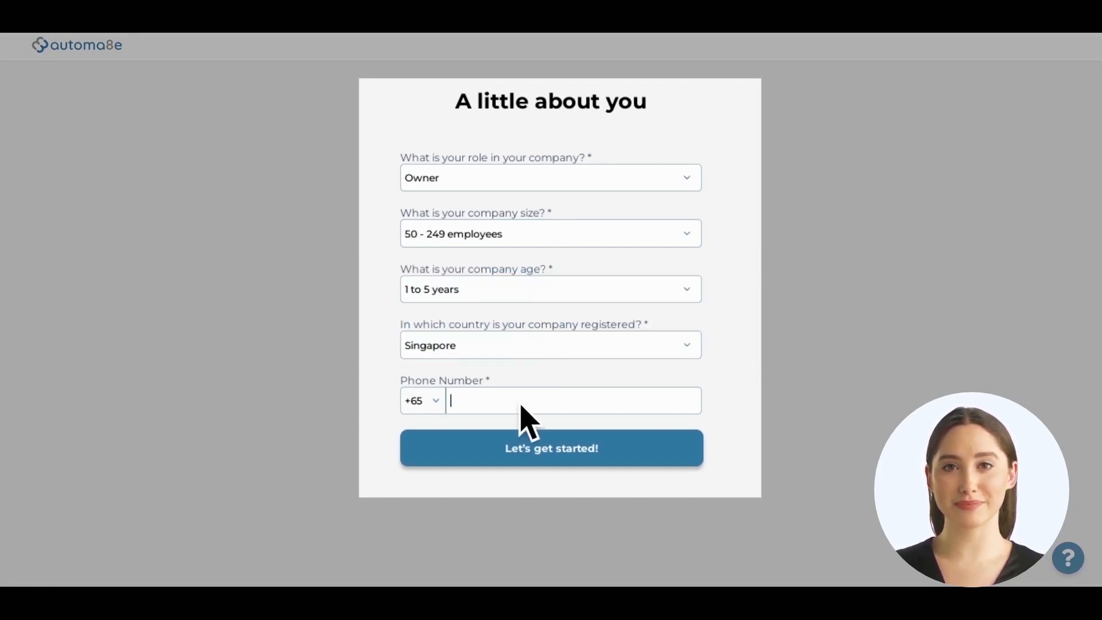
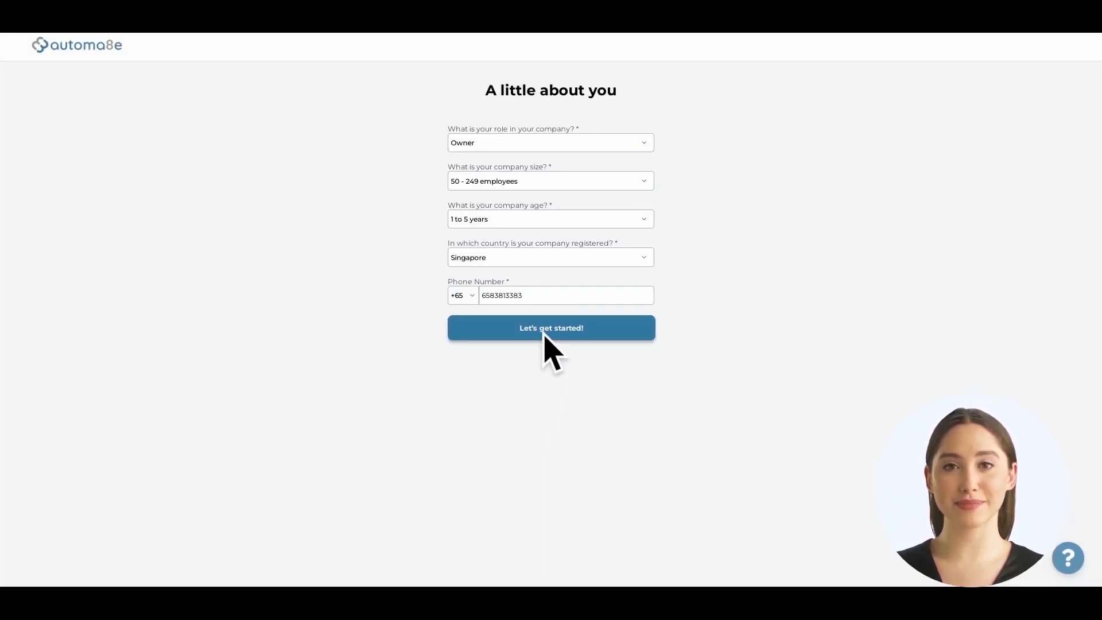
Submit the questionnaire, search 'Photty Pte Ltd' and pick the suggested registered company.
left_click(543, 336)
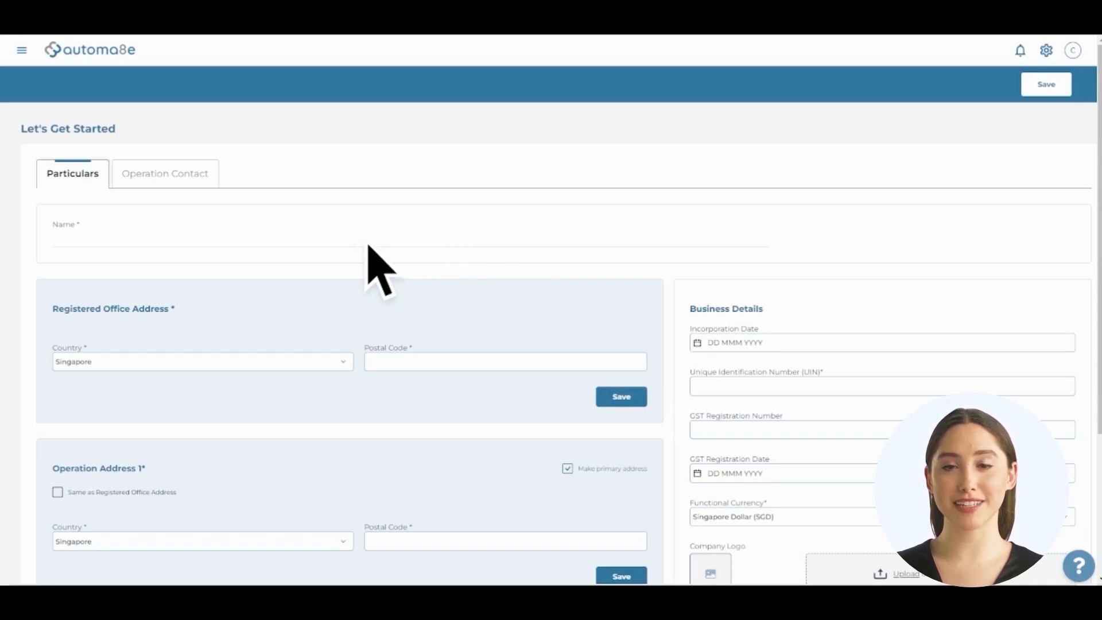
type("Photty Pte Ltd")
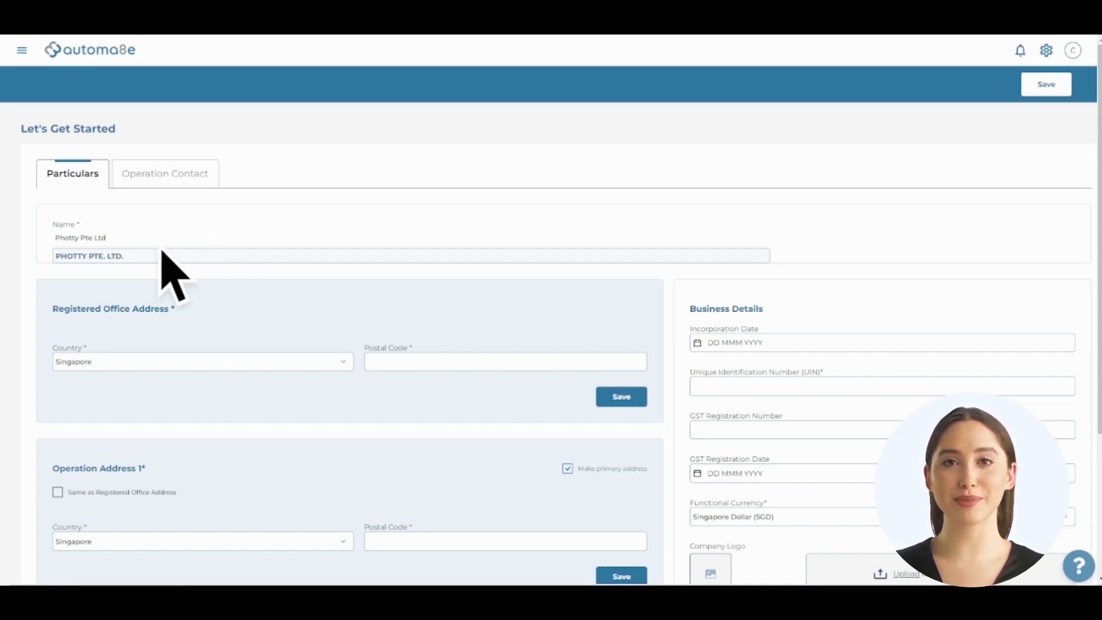
left_click(120, 259)
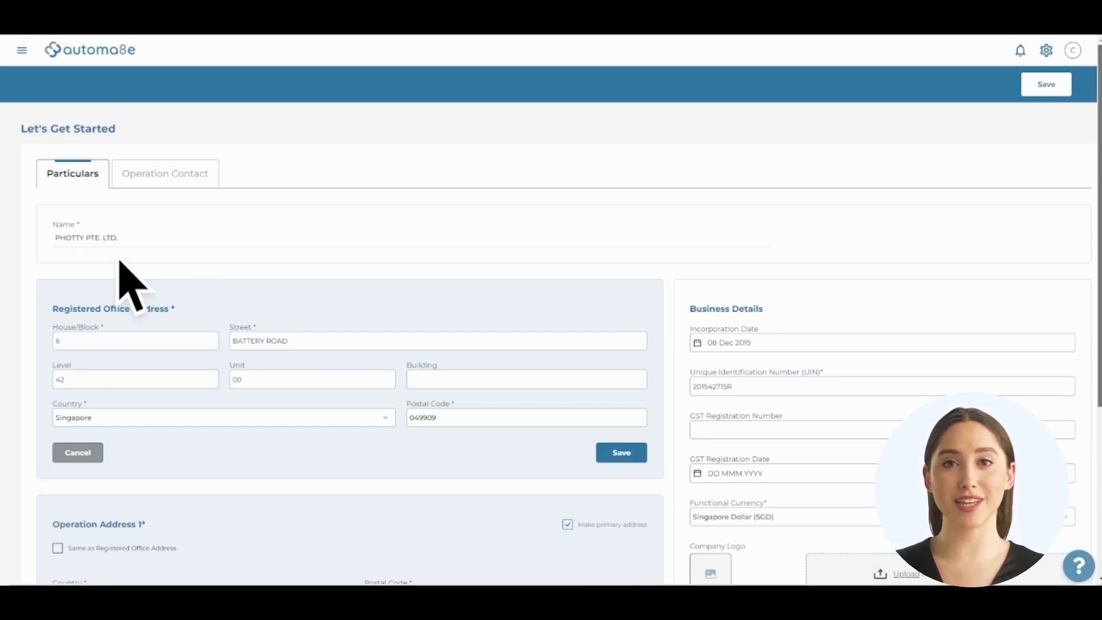
scroll(119, 261, "down", 2)
scroll(119, 261, "down", 2)
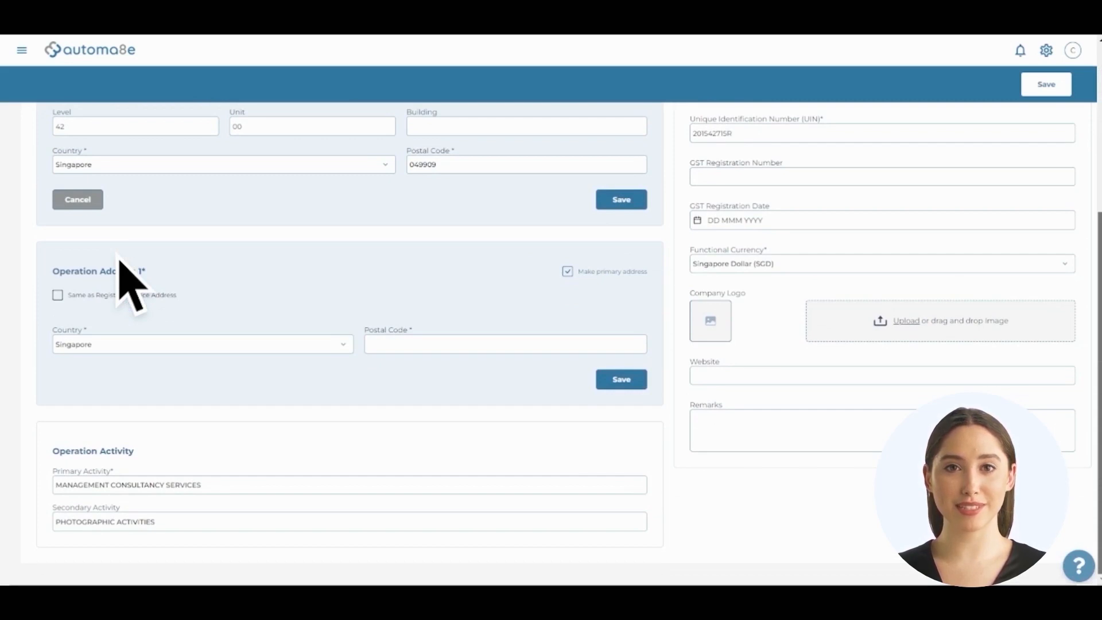
scroll(119, 260, "up", 4)
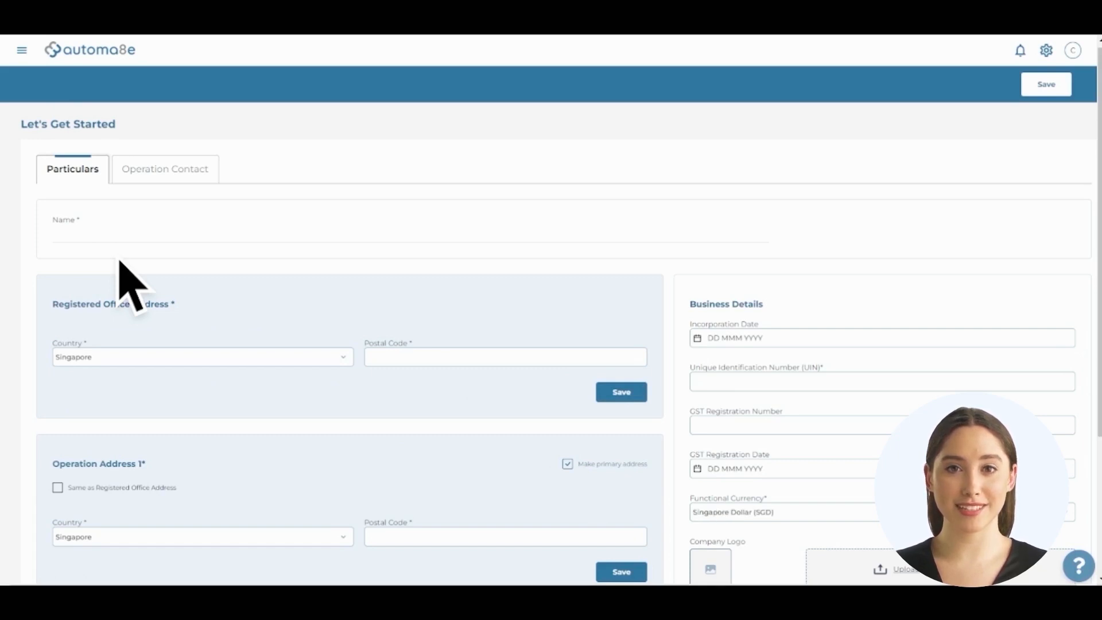
Enter the company name and save the registered office address found by postal code, with level and unit.
left_click(123, 236)
type("DR PAVEL Plc")
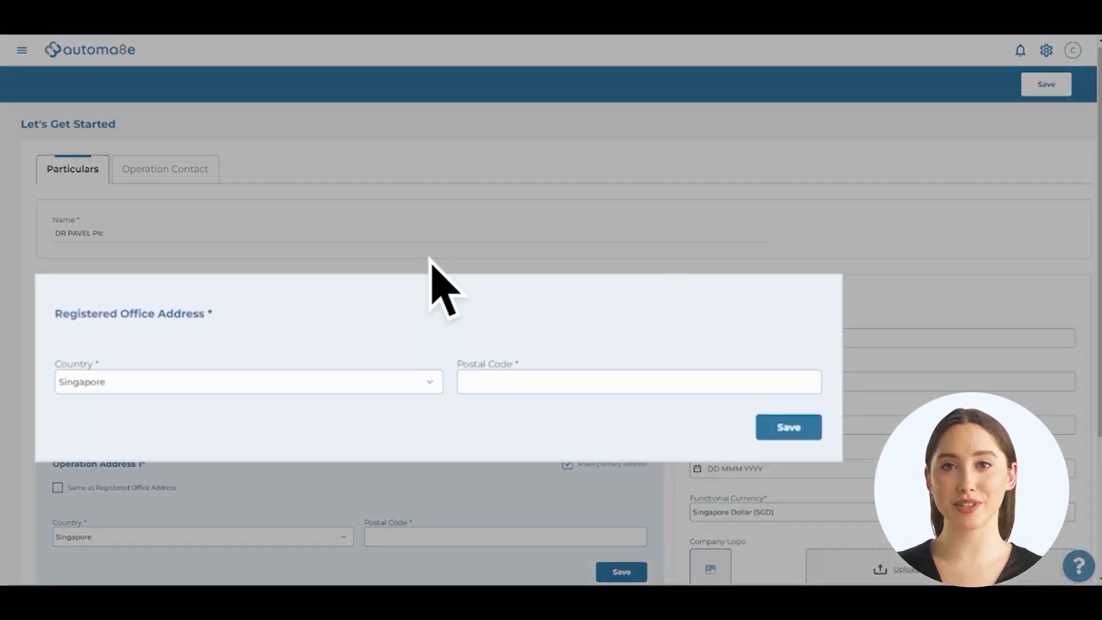
left_click(552, 383)
type("370092")
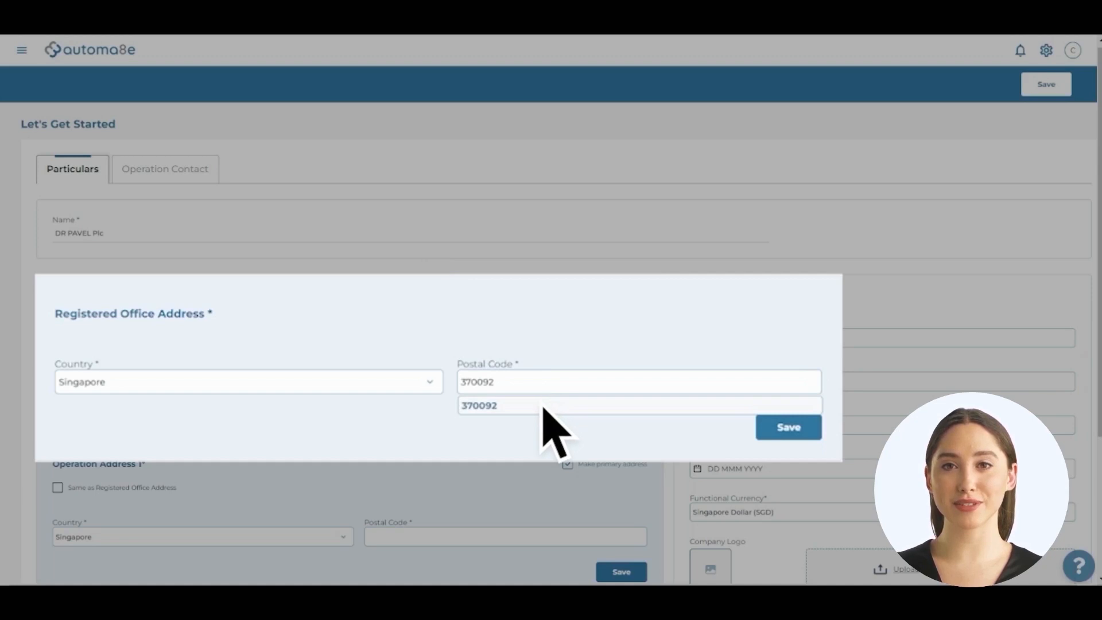
left_click(543, 408)
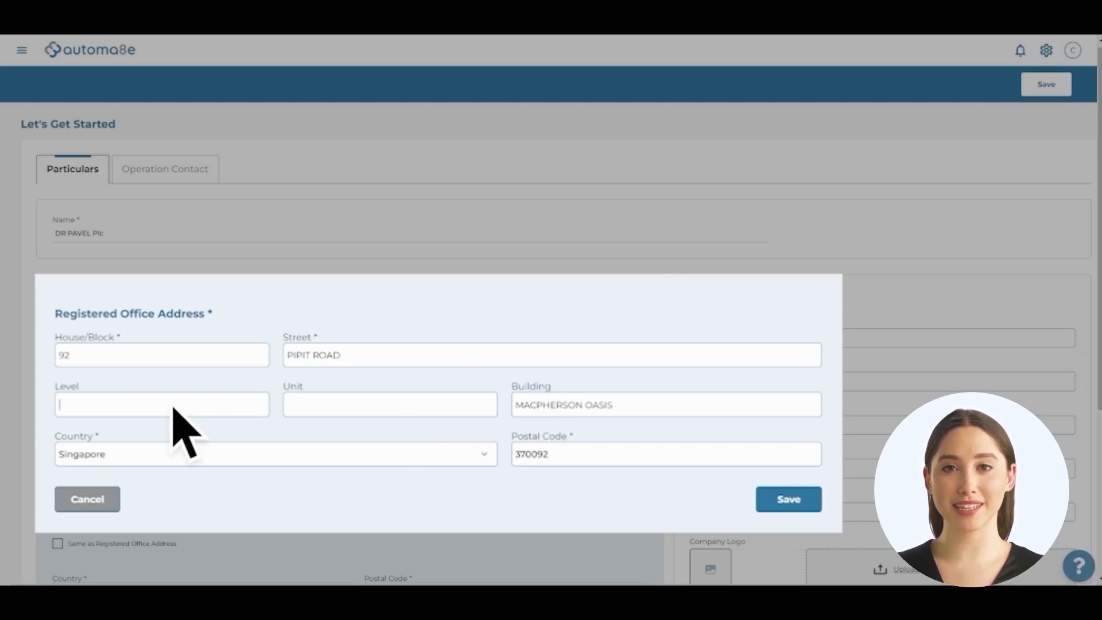
type("1")
left_click(329, 406)
type("12")
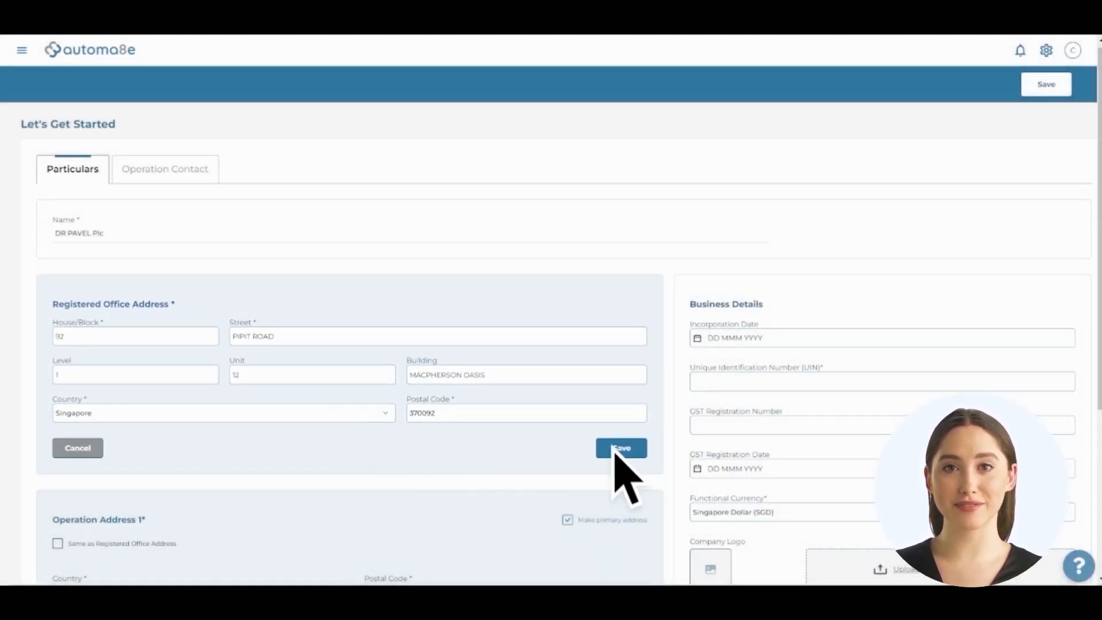
left_click(616, 451)
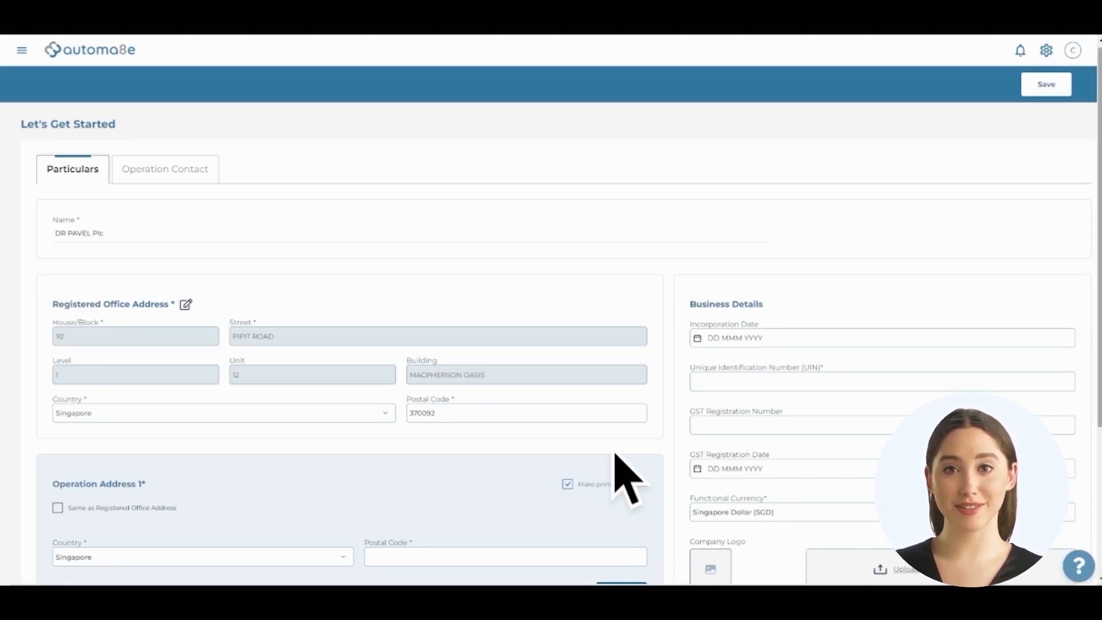
Fill Operation Address 1 from its own postal code, add level and unit, and save it.
scroll(616, 455, "down", 3)
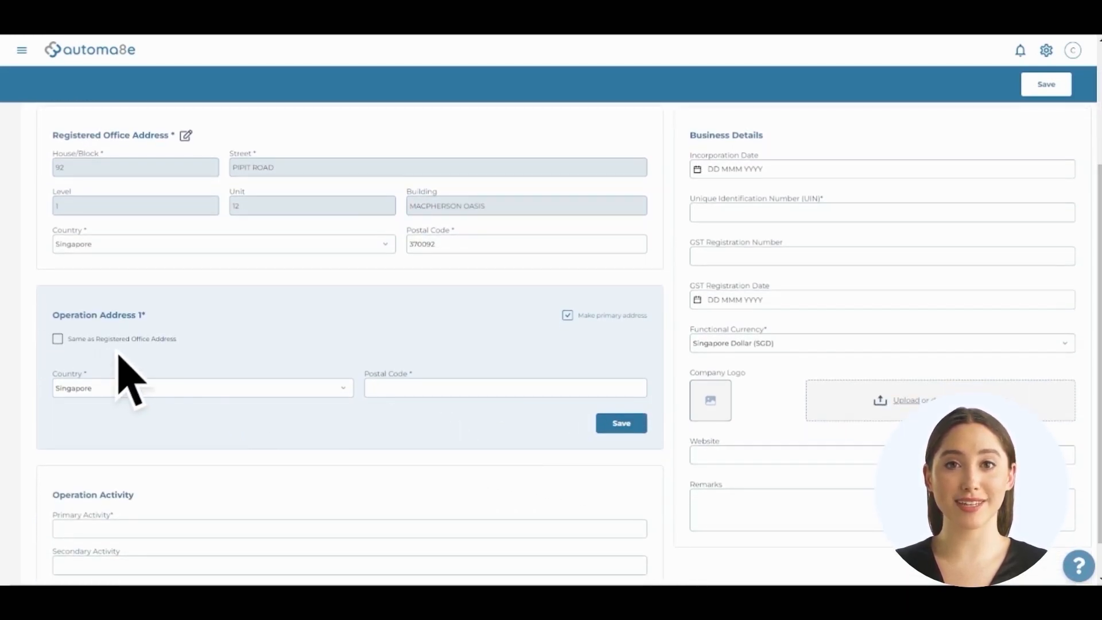
left_click(58, 339)
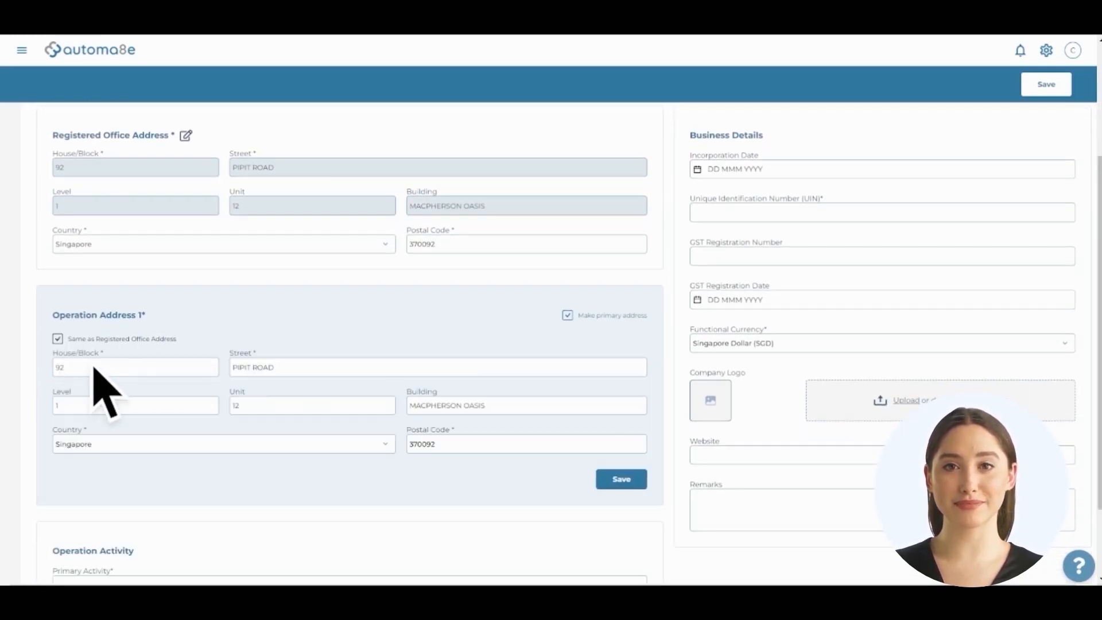
left_click(58, 339)
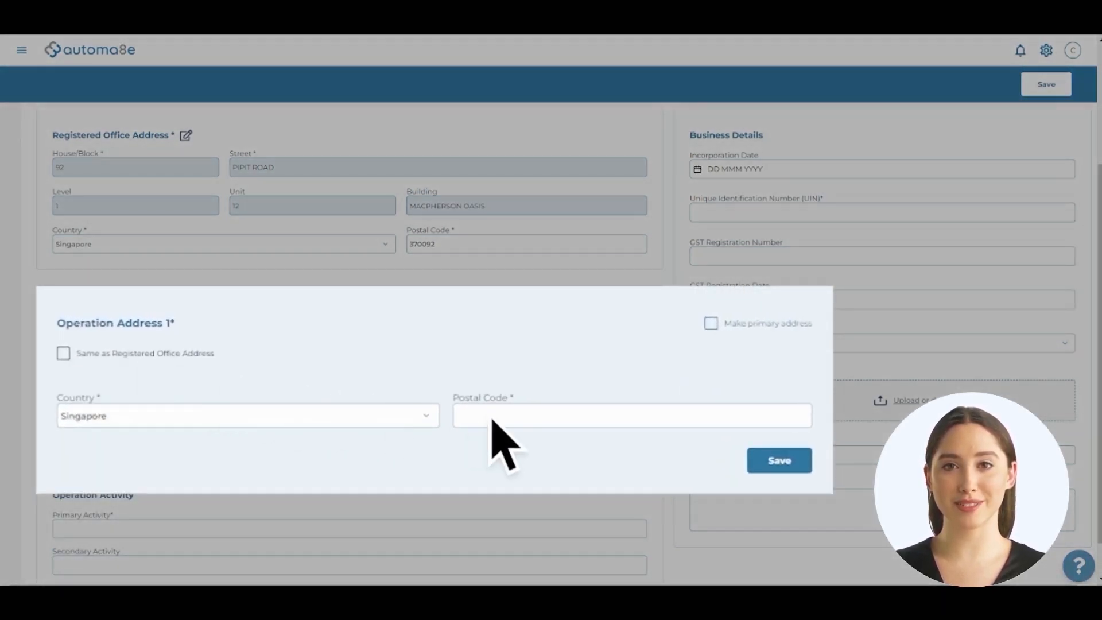
left_click(526, 424)
type("370091")
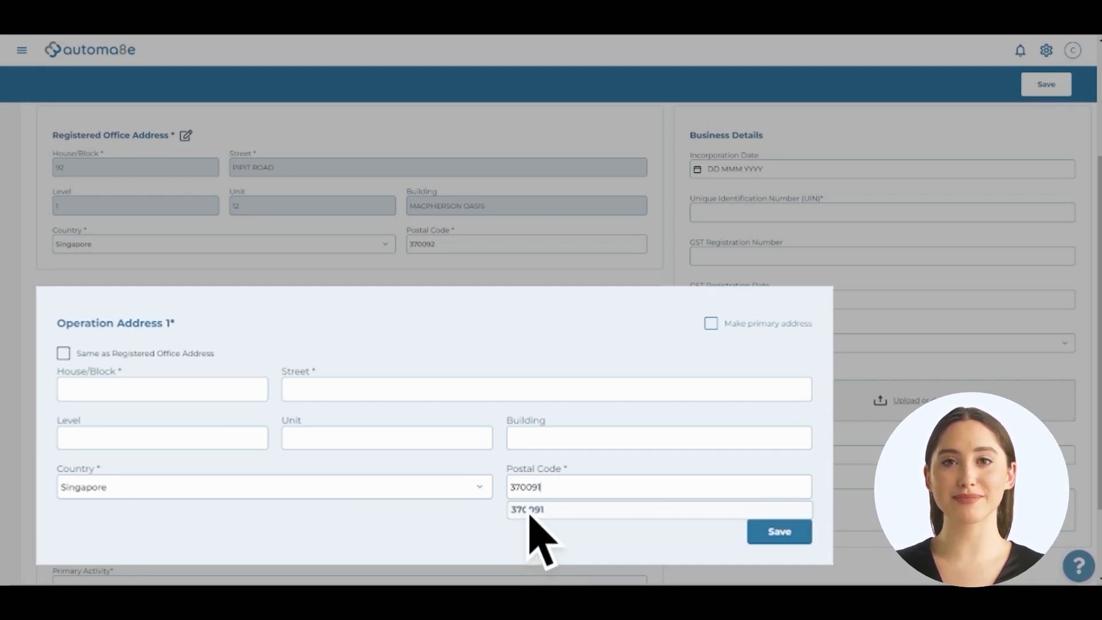
left_click(531, 509)
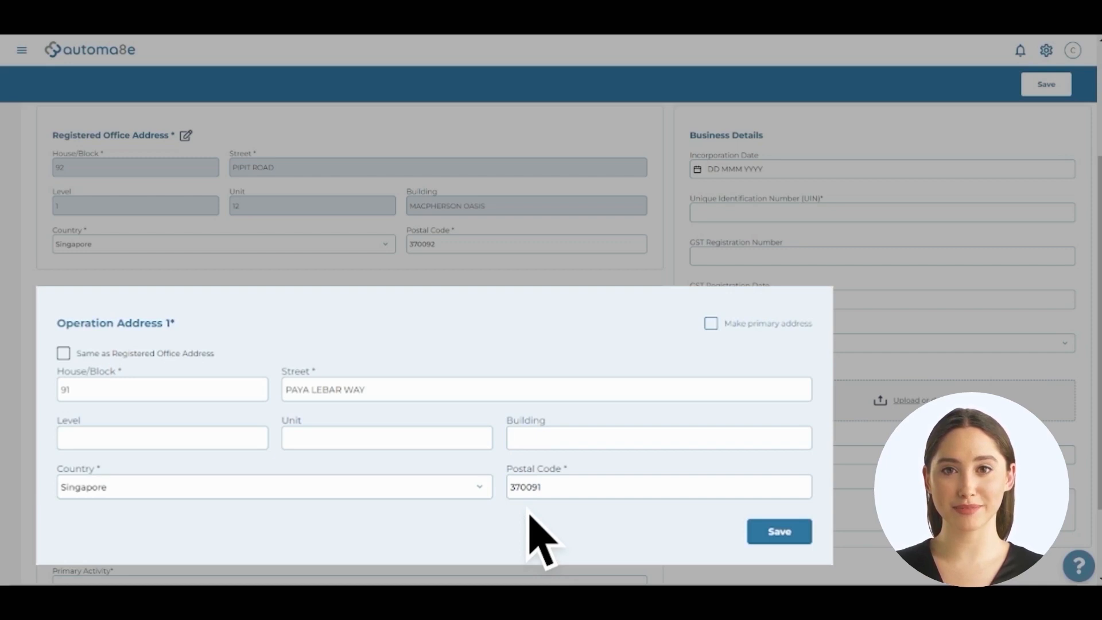
left_click(167, 445)
type("1")
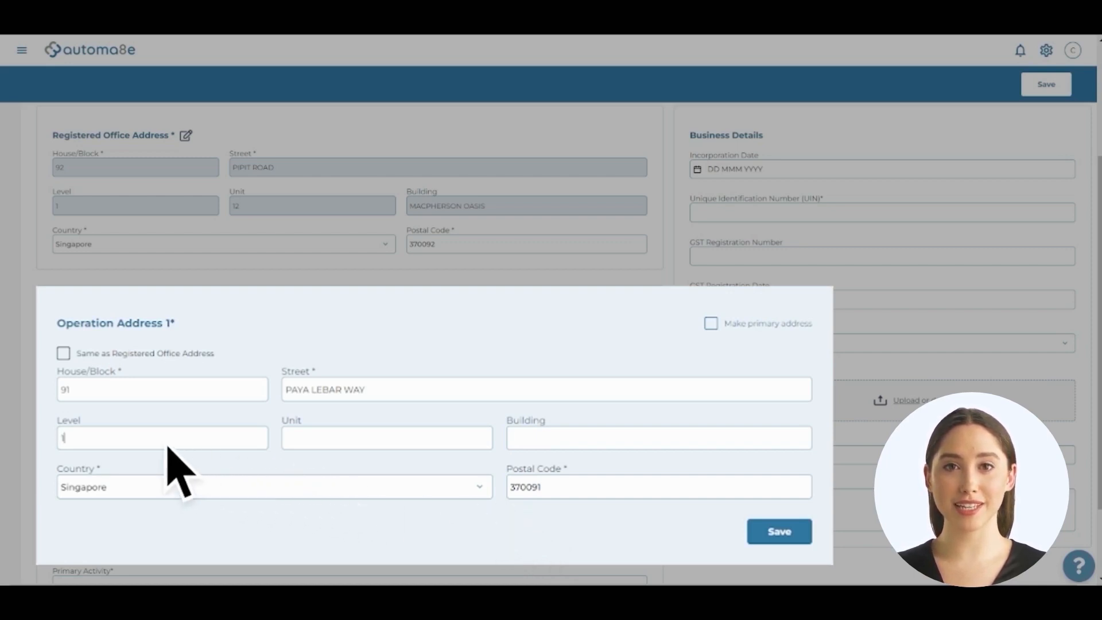
left_click(332, 443)
type("11")
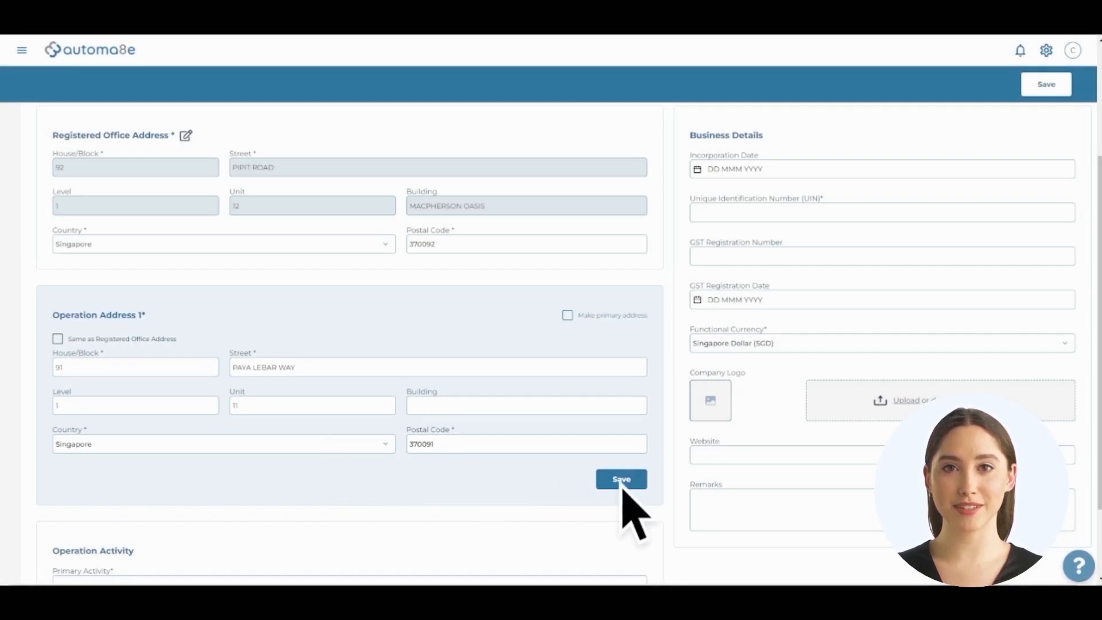
left_click(622, 480)
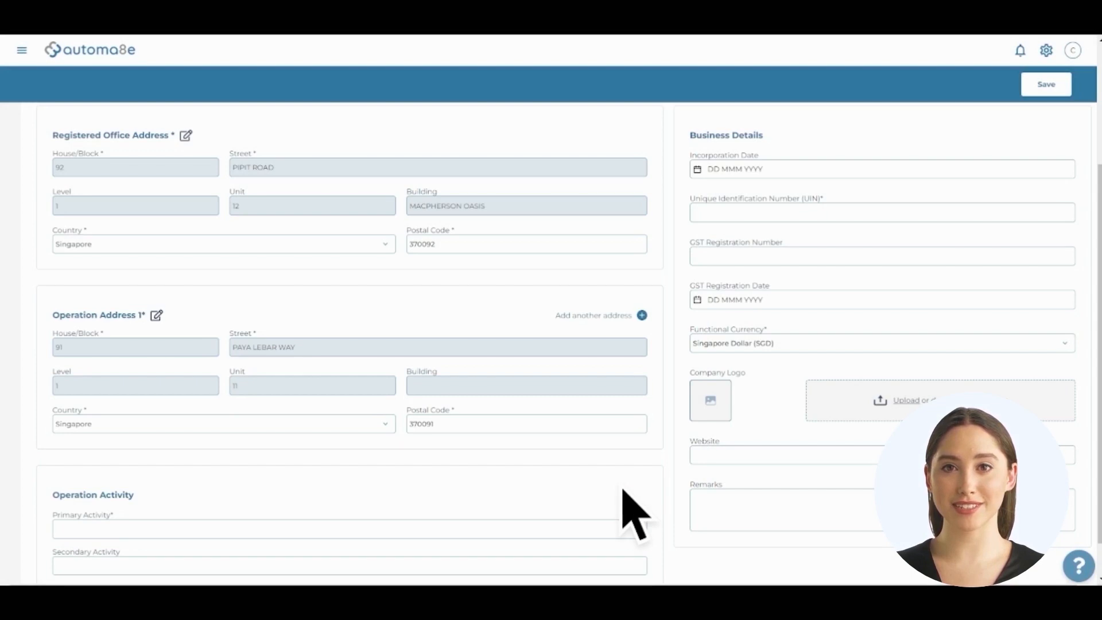
Add Operation Address 2 from its postal code with level and unit, marked as primary.
left_click(596, 315)
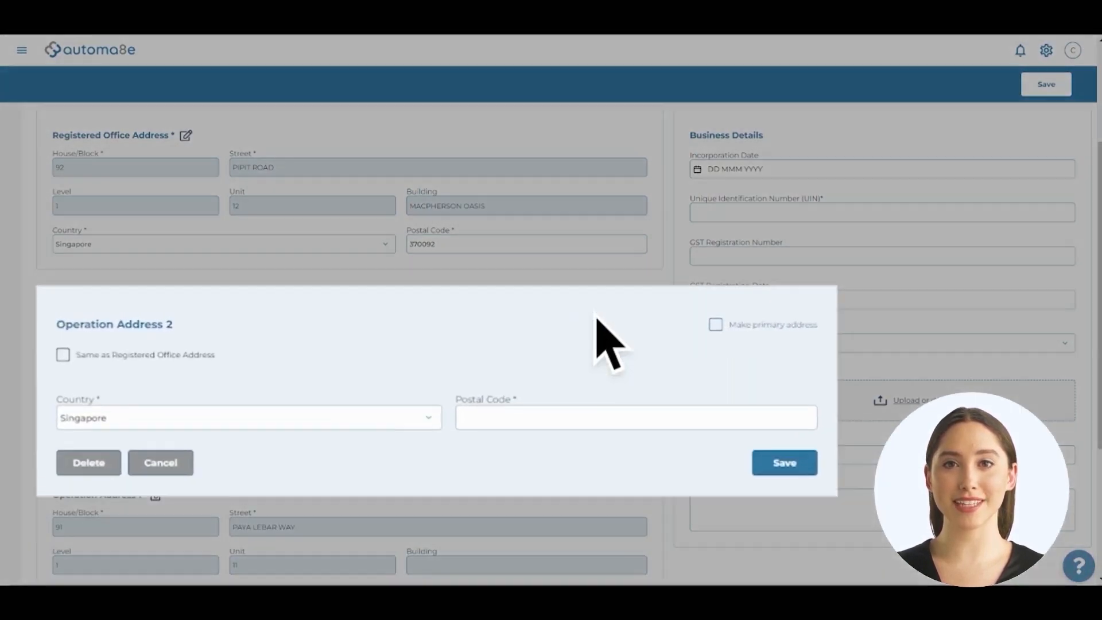
type("371017")
key("Return")
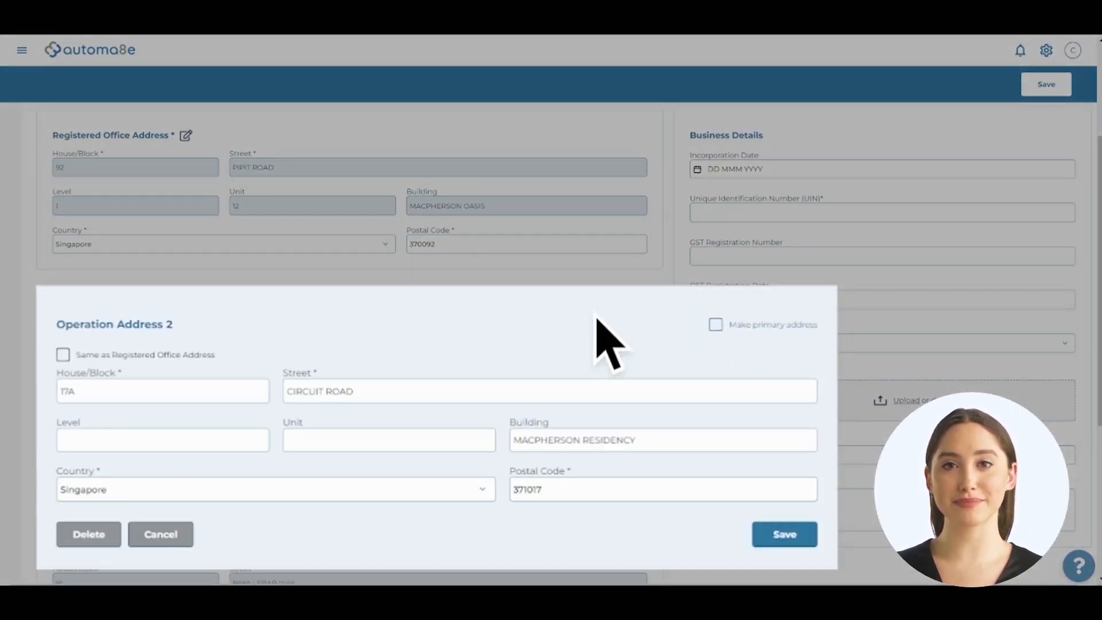
type("1")
key("Tab")
type("11")
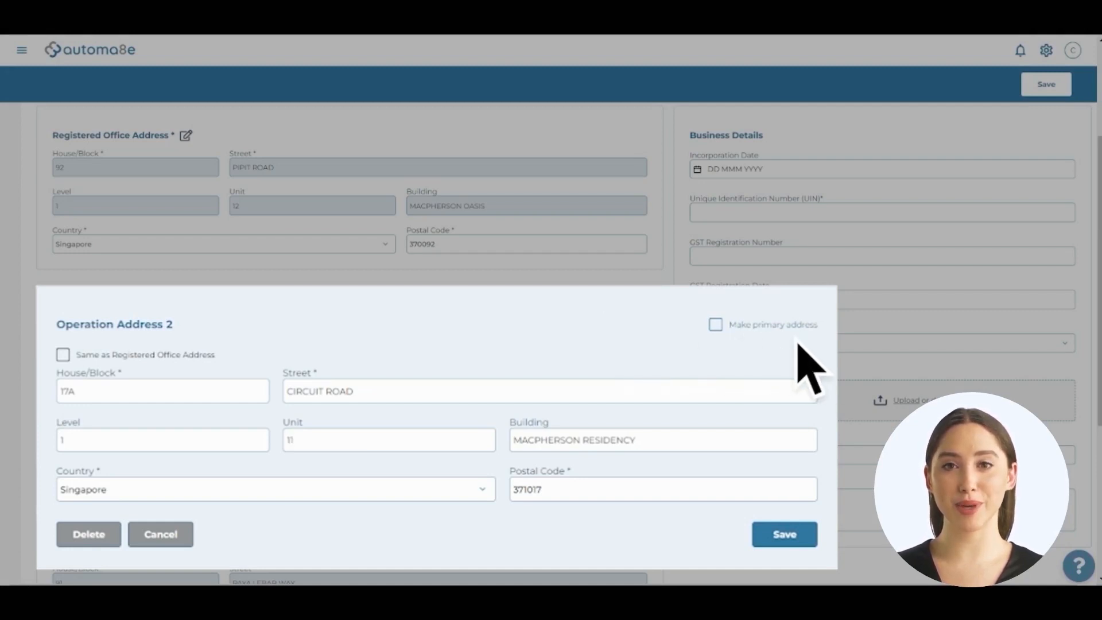
left_click(716, 325)
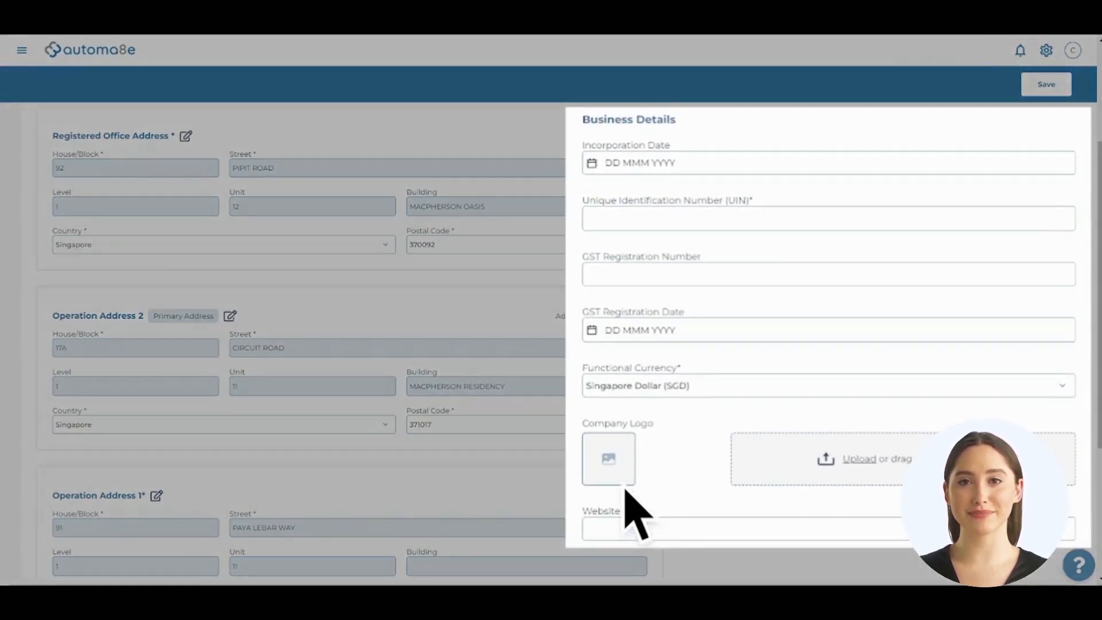
Set incorporation date 07 Feb 2022, enter the UIN and GST number, and GST date 14 Feb 2022.
left_click(594, 164)
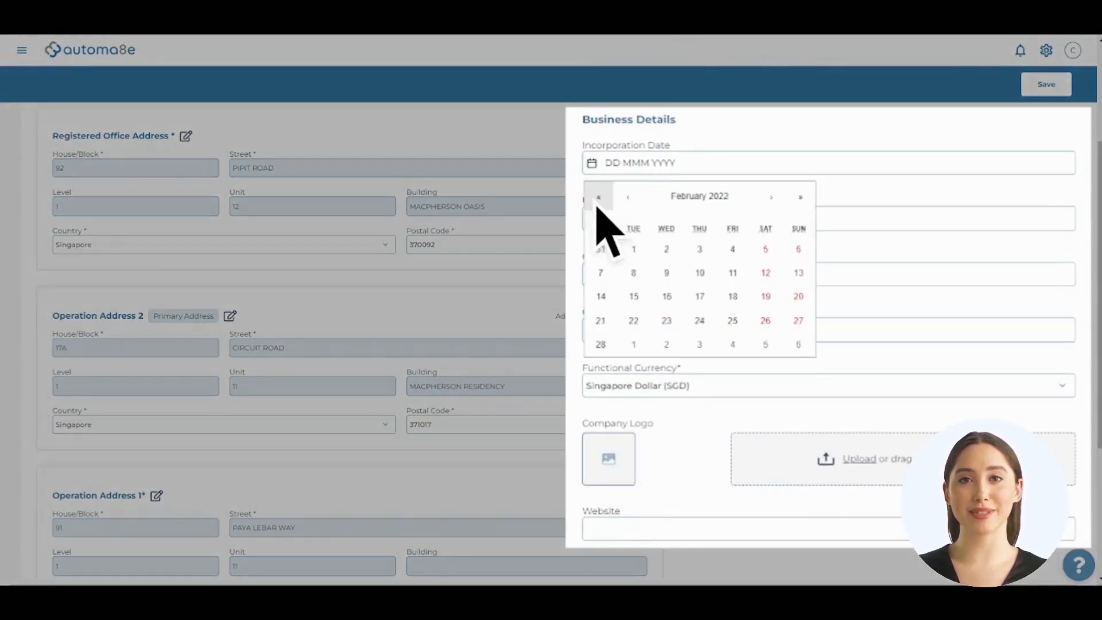
left_click(600, 279)
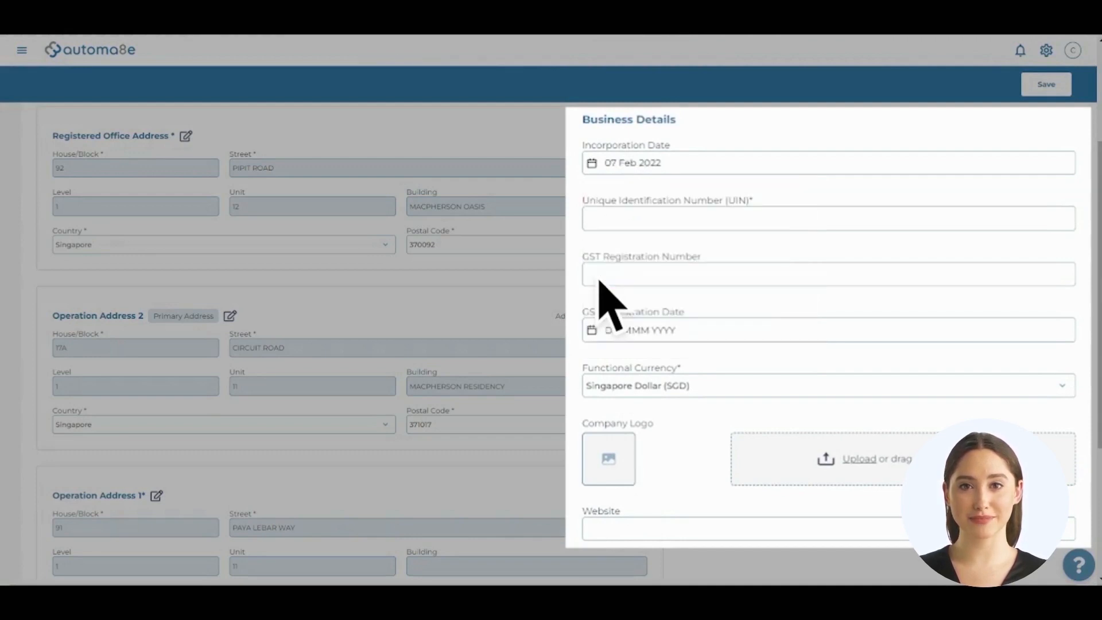
left_click(600, 226)
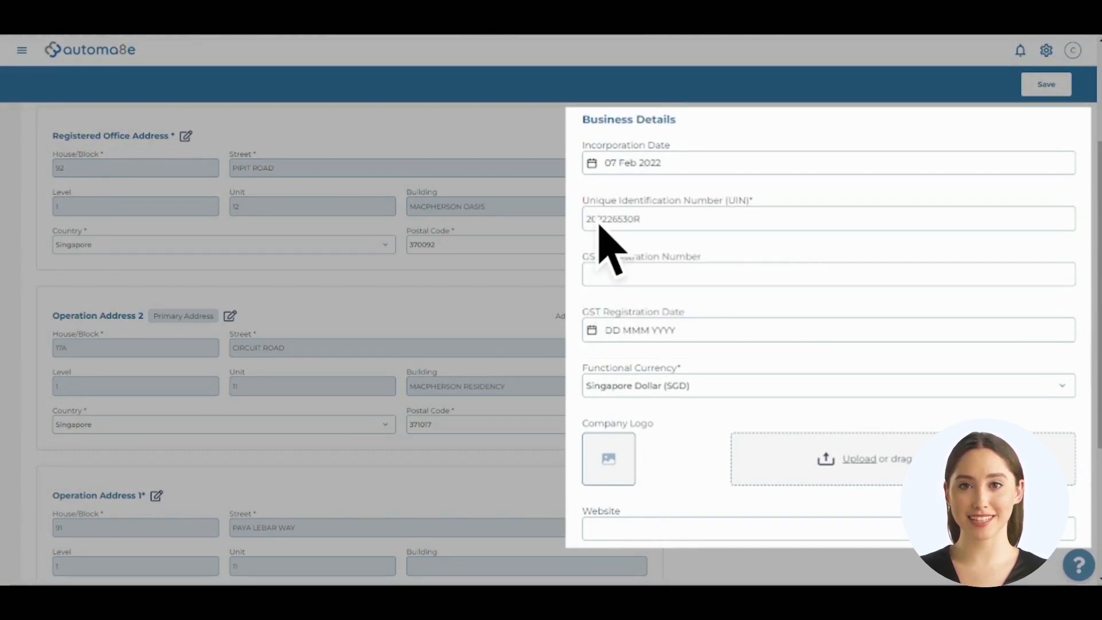
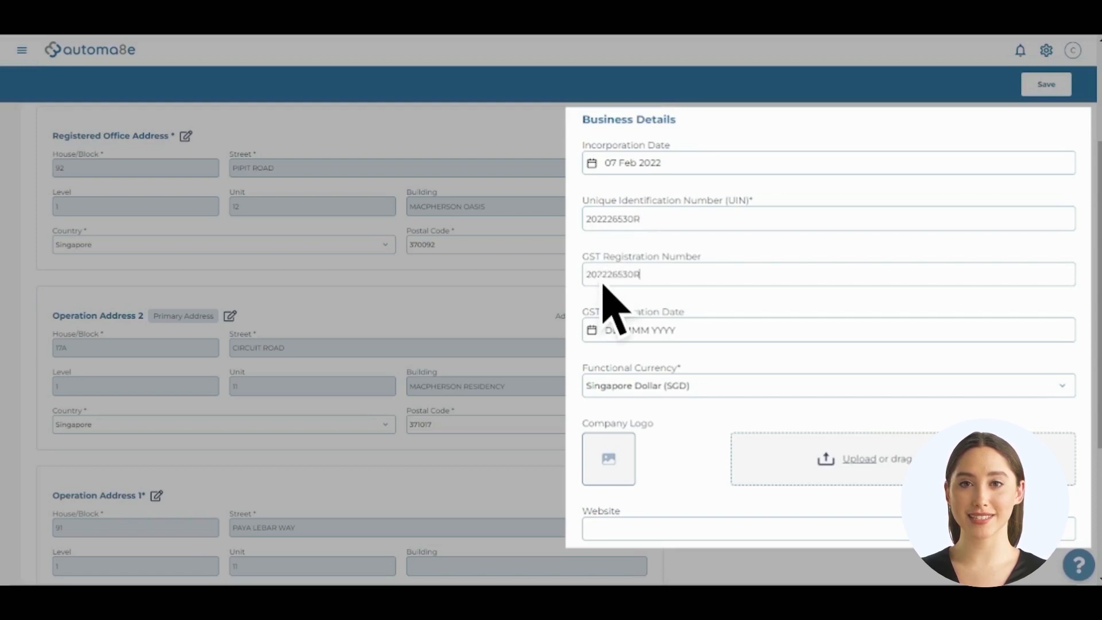
left_click(595, 329)
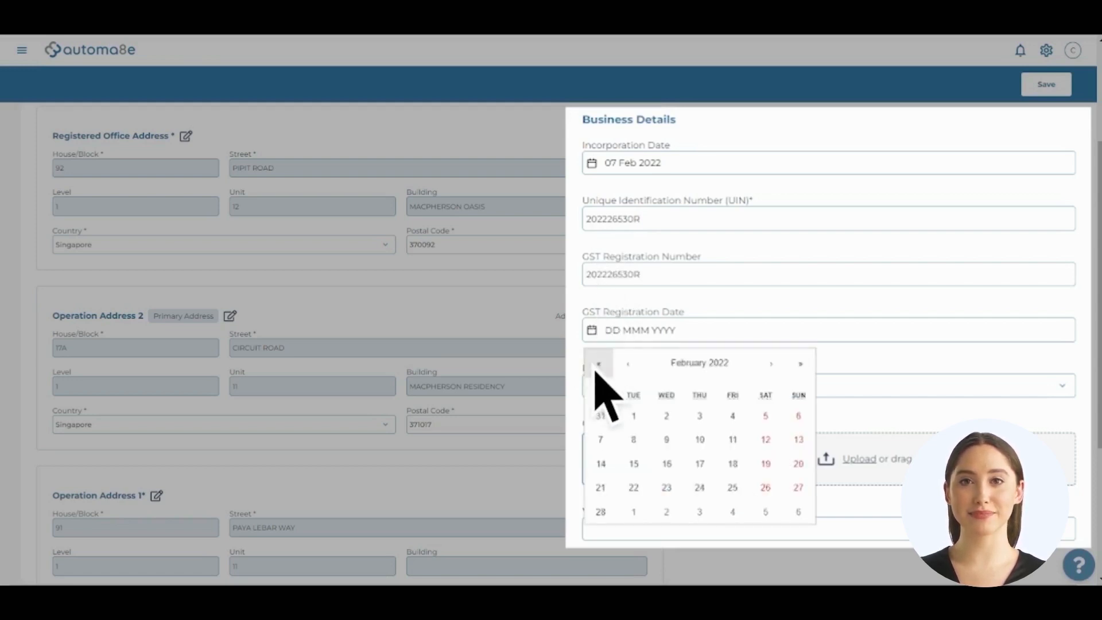
left_click(601, 463)
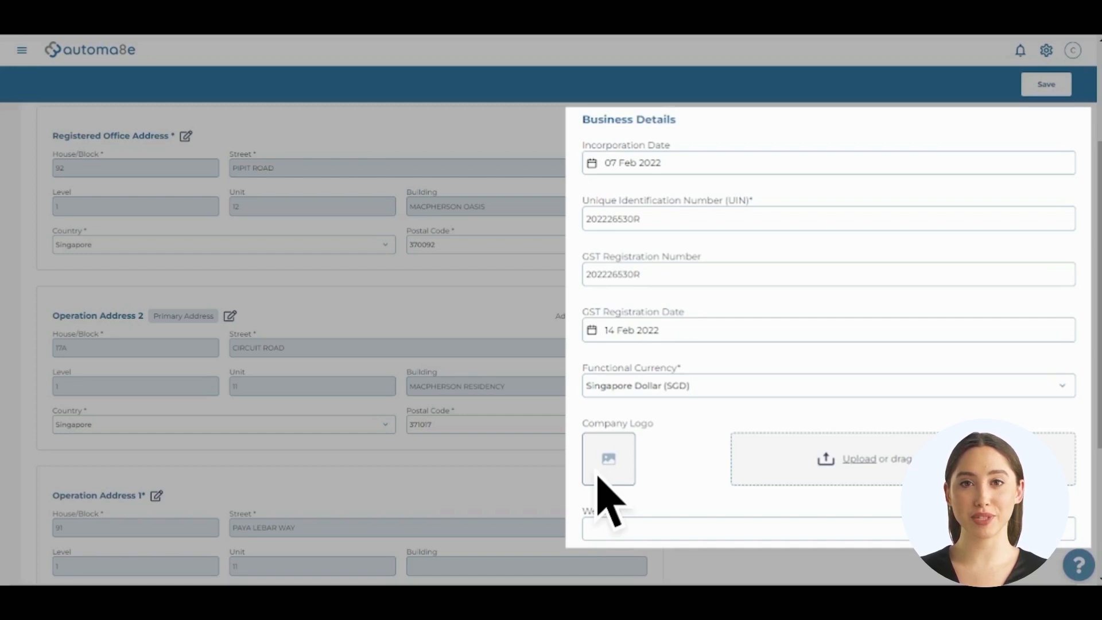
Choose Euro (EUR) as functional currency, upload the company logo, and enter the website.
left_click(736, 390)
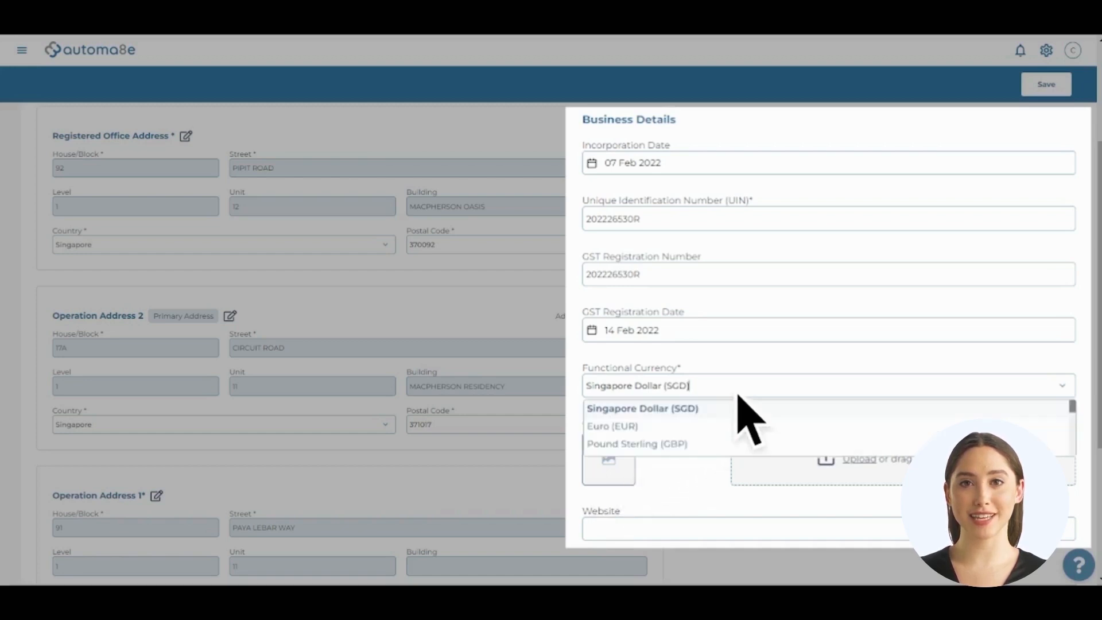
left_click(708, 432)
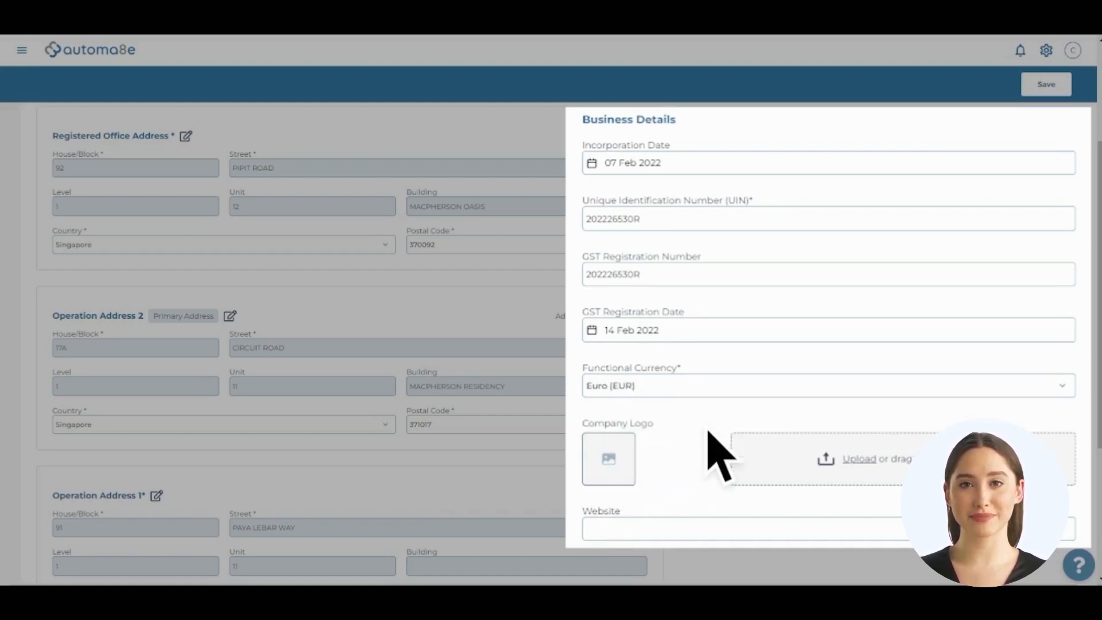
left_click(862, 468)
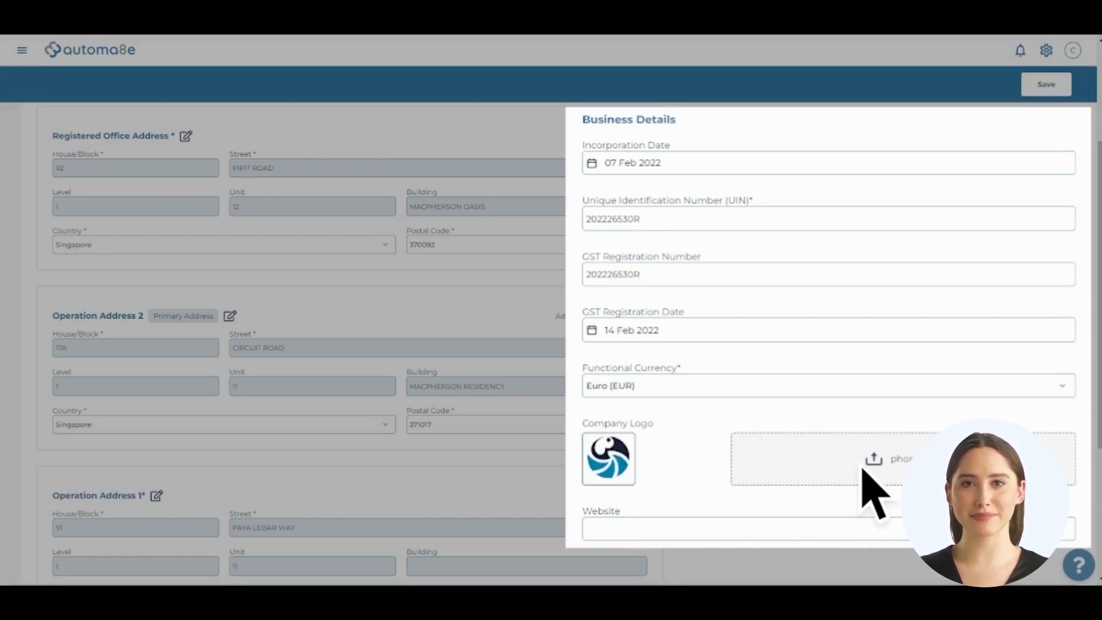
left_click(699, 533)
type("https://drpawell.com")
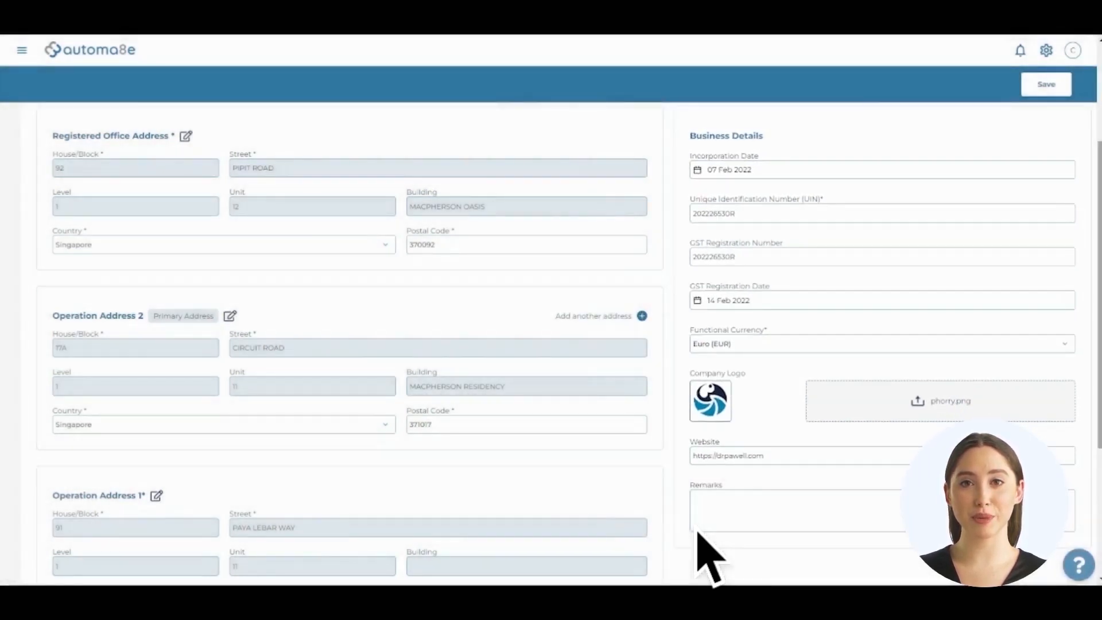
Search 'health' and set the primary activity to Wholesale of health supplements.
scroll(698, 532, "down", 1)
scroll(710, 556, "down", 4)
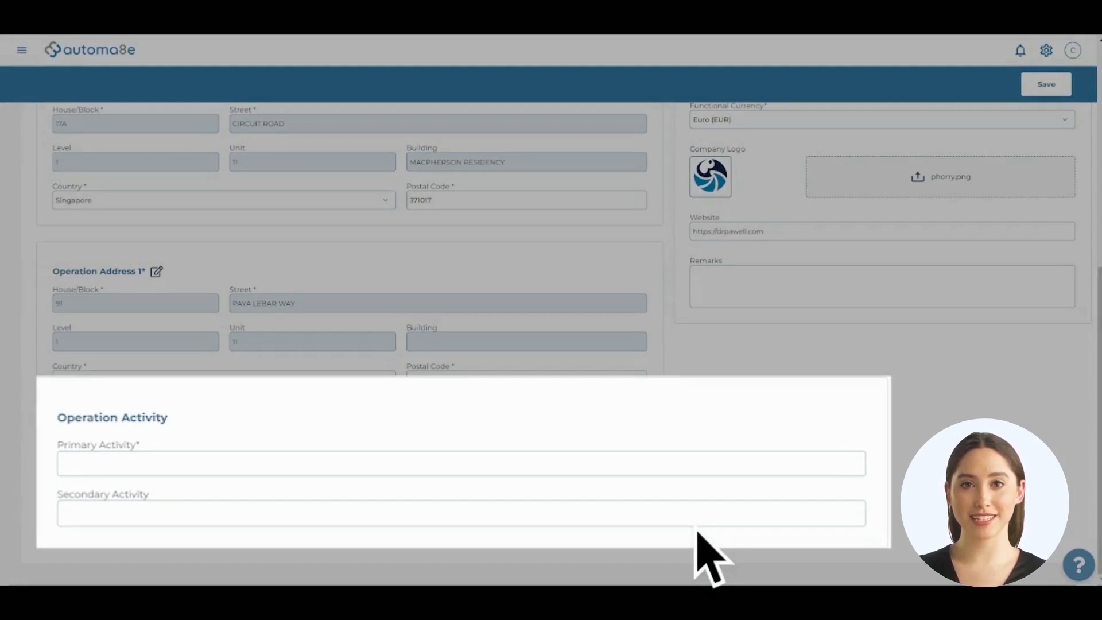
left_click(390, 462)
type("health")
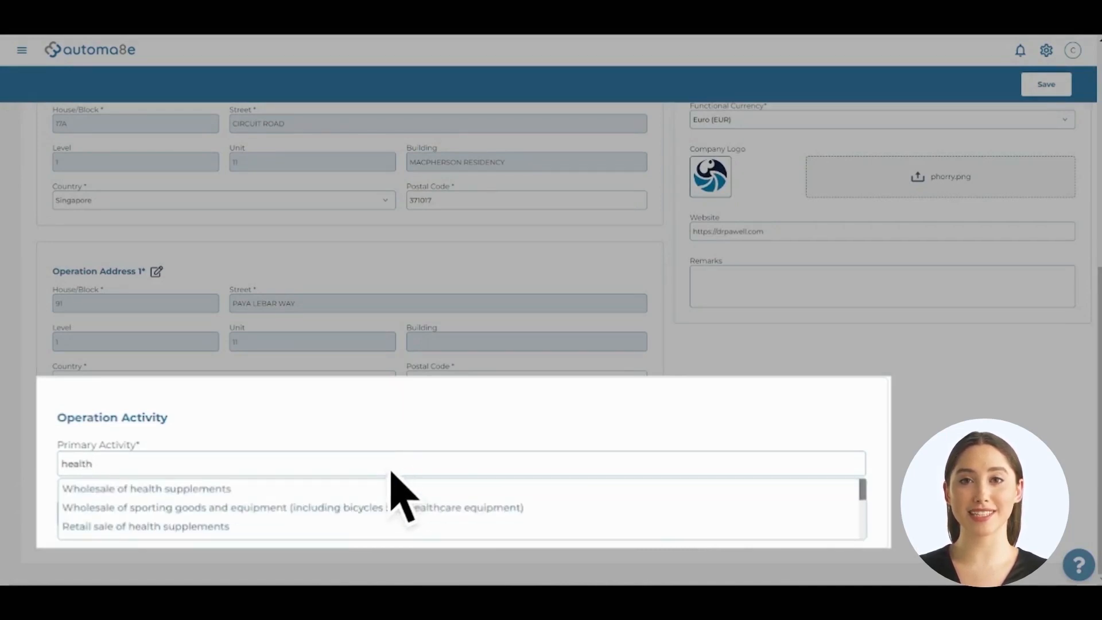
left_click(392, 488)
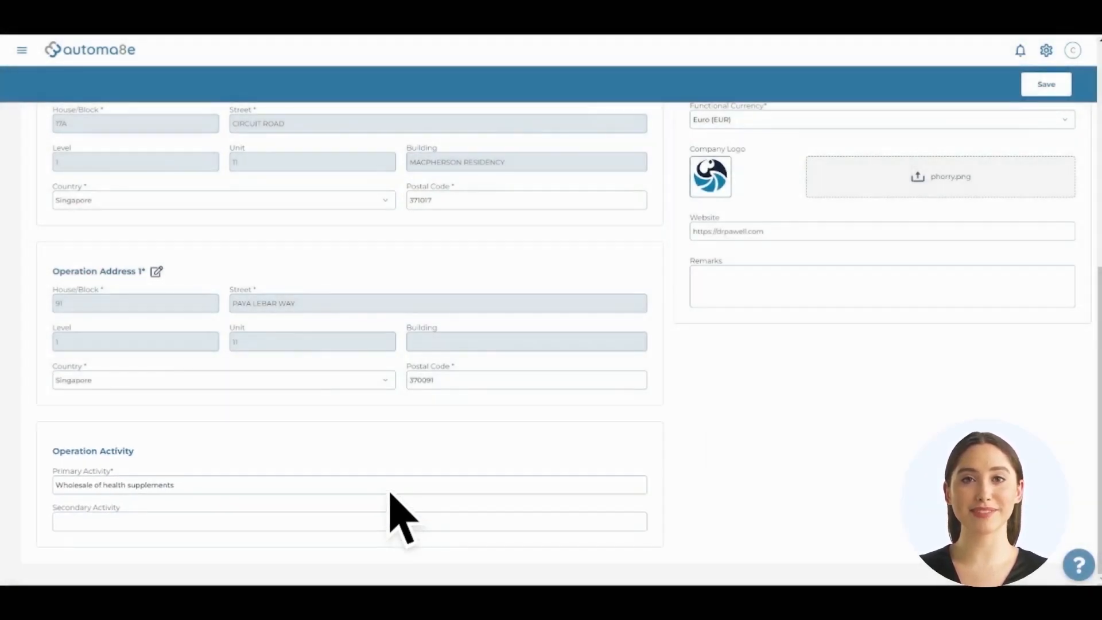
scroll(390, 493, "up", 7)
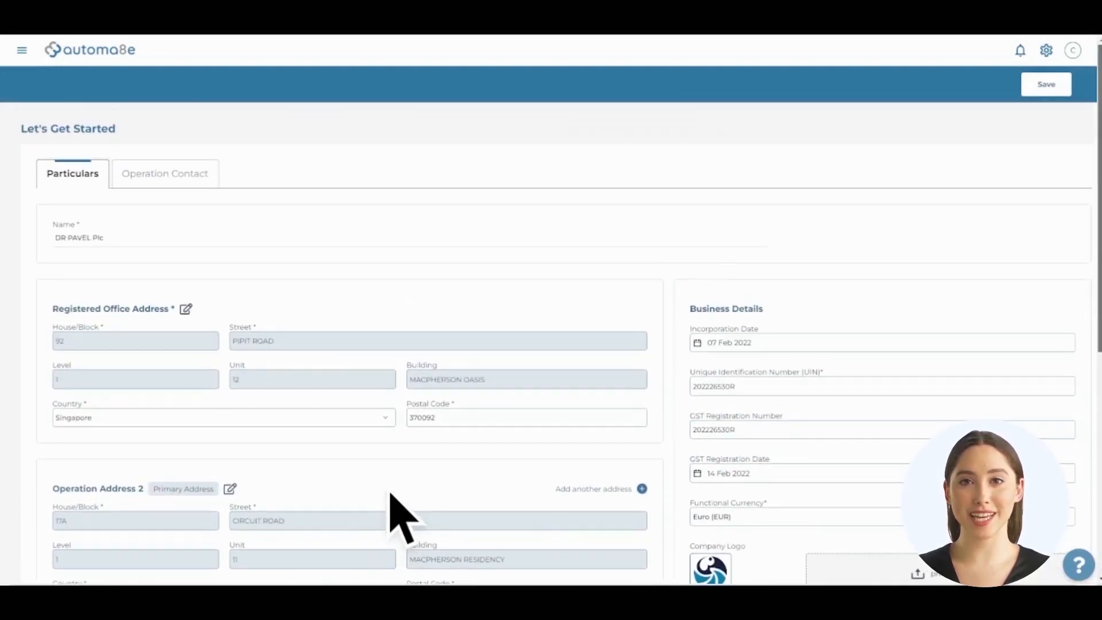
Under Operation Contact, enter the contact's name and e-mail address.
left_click(174, 182)
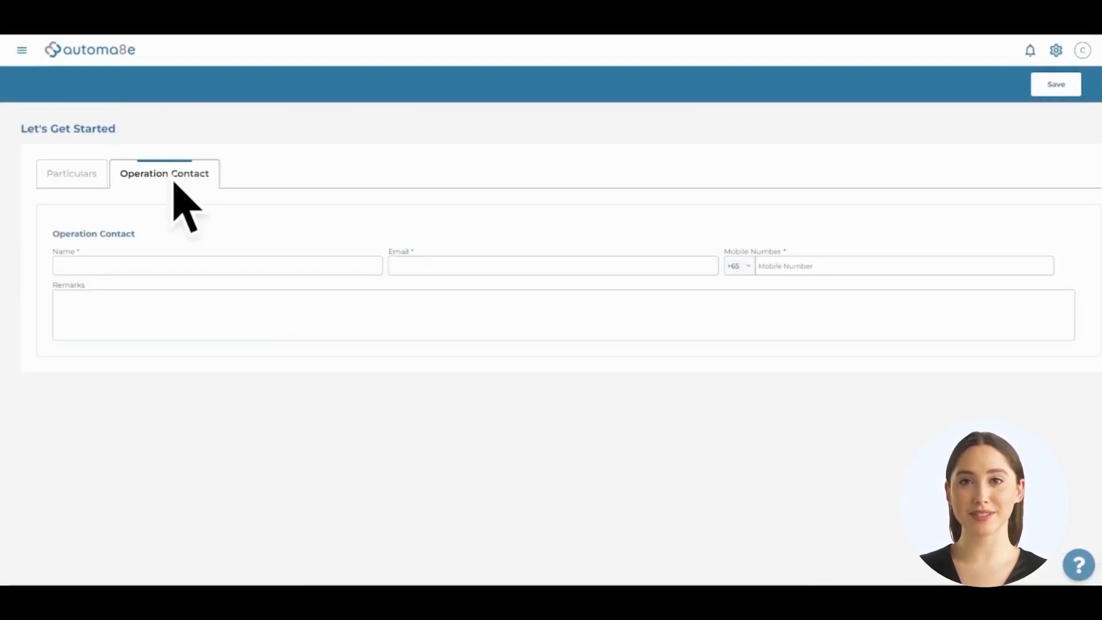
left_click(176, 269)
type("Pavel")
left_click(414, 267)
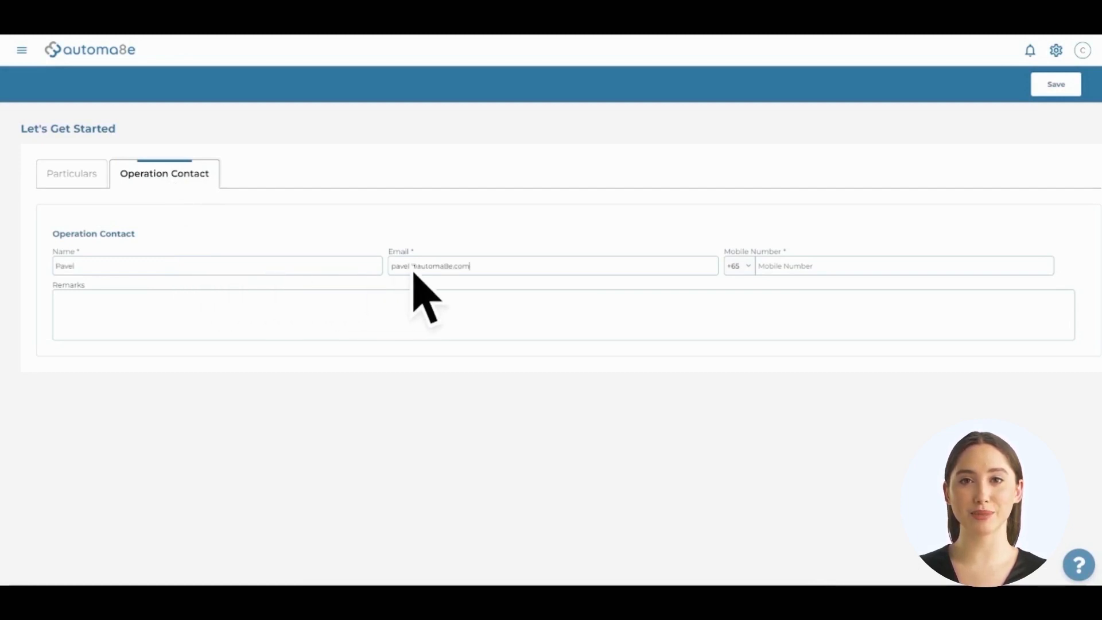
Add the contact's mobile number, save the company, and dismiss the success confirmation.
left_click(771, 267)
type("83113383")
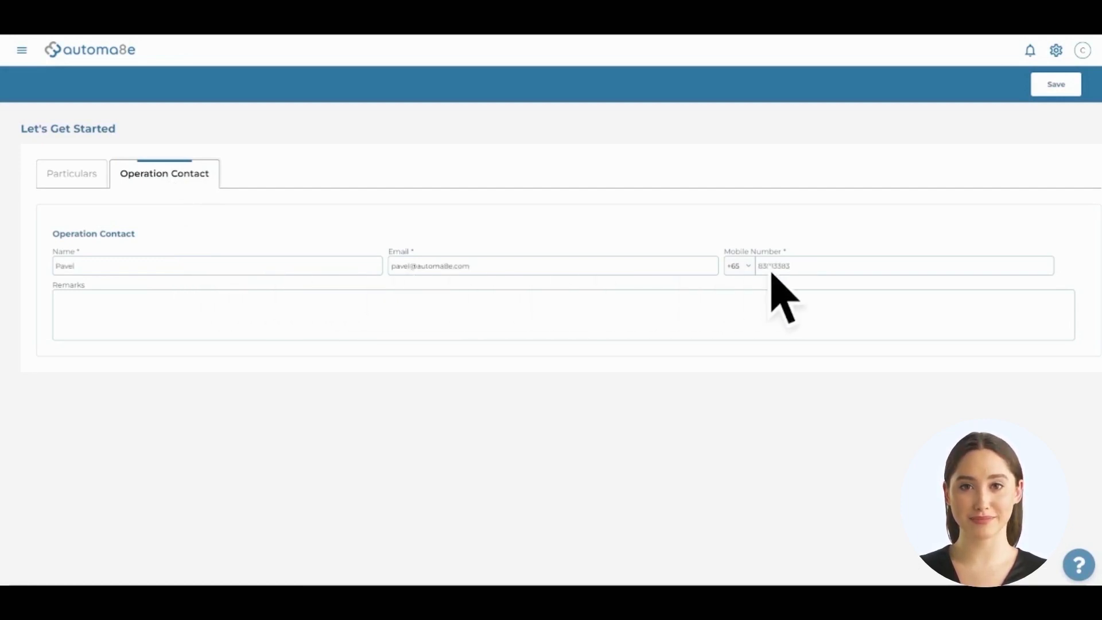
left_click(1055, 90)
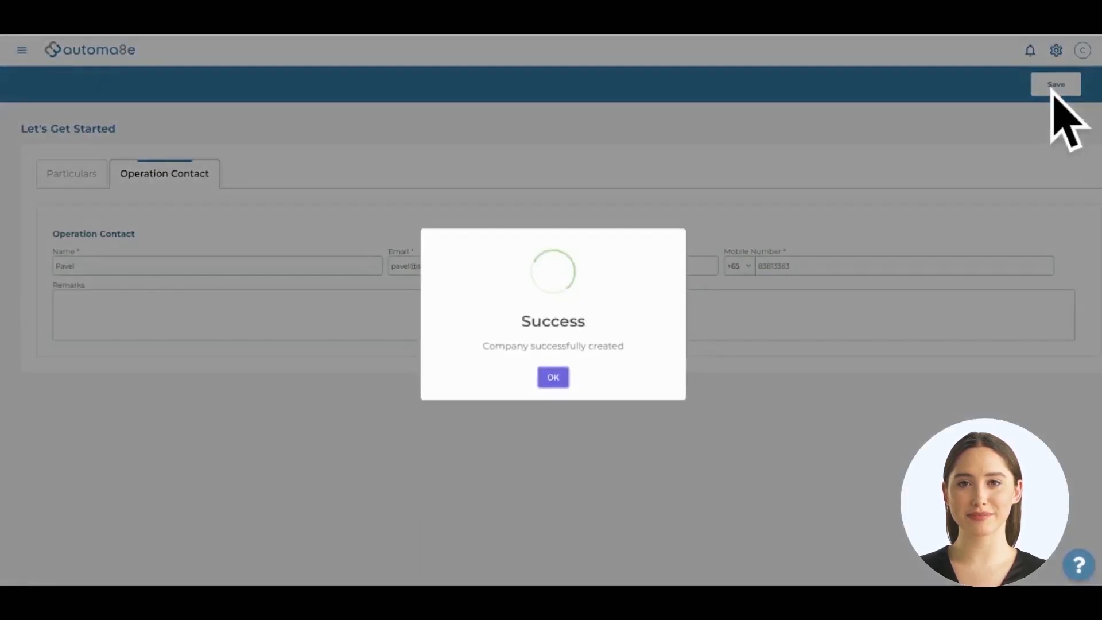
left_click(554, 377)
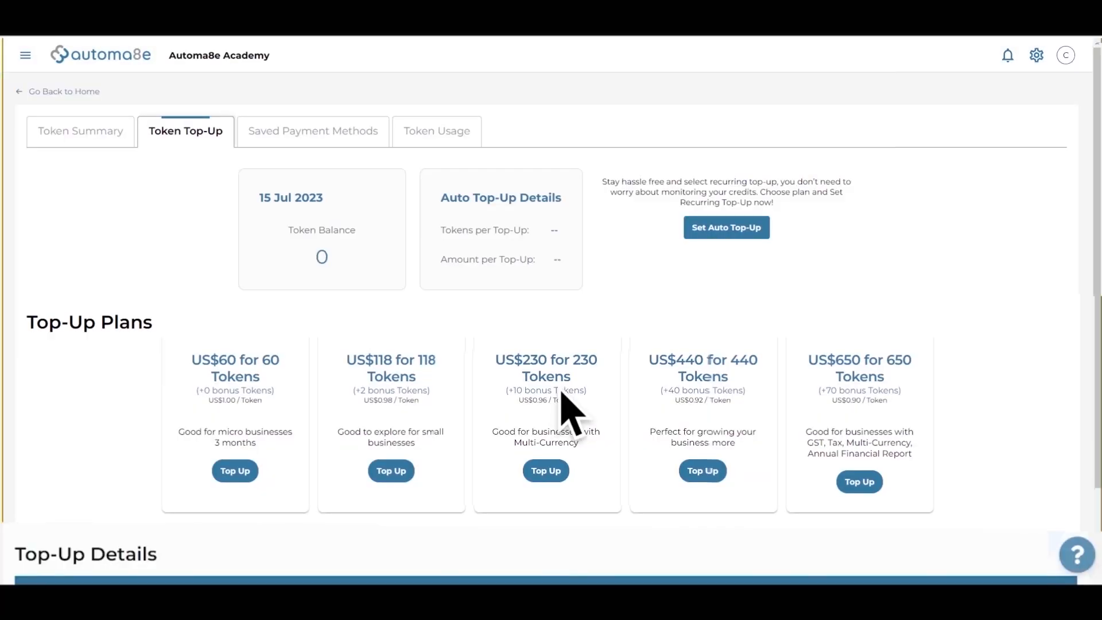
Look over the Subscription plans from the settings menu, then go to Business Profile.
left_click(1037, 56)
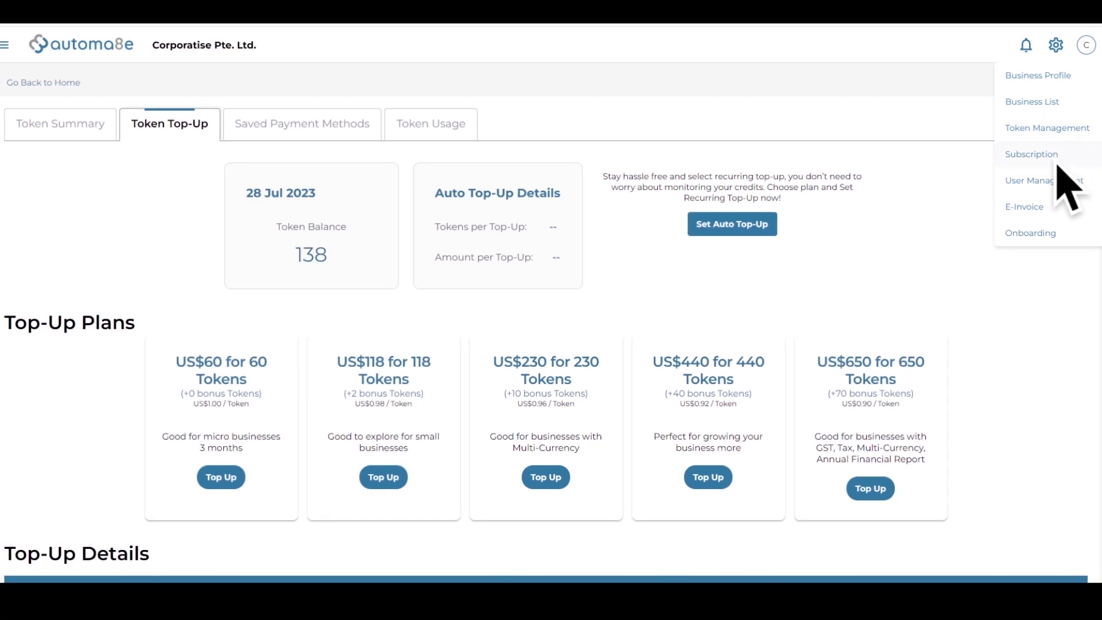
left_click(1057, 161)
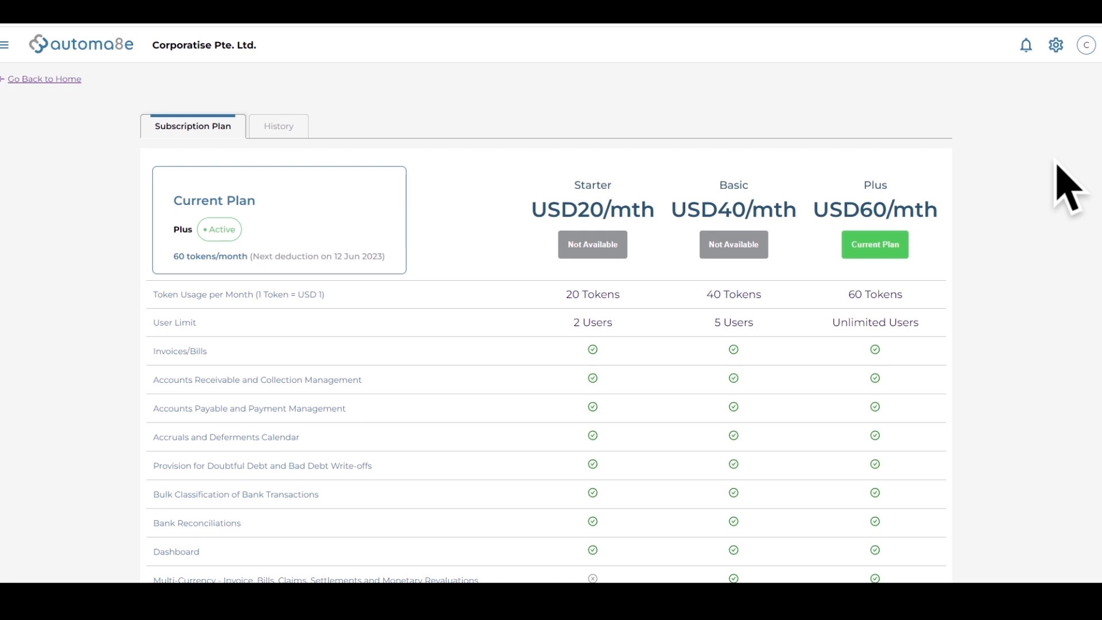
left_click(1056, 46)
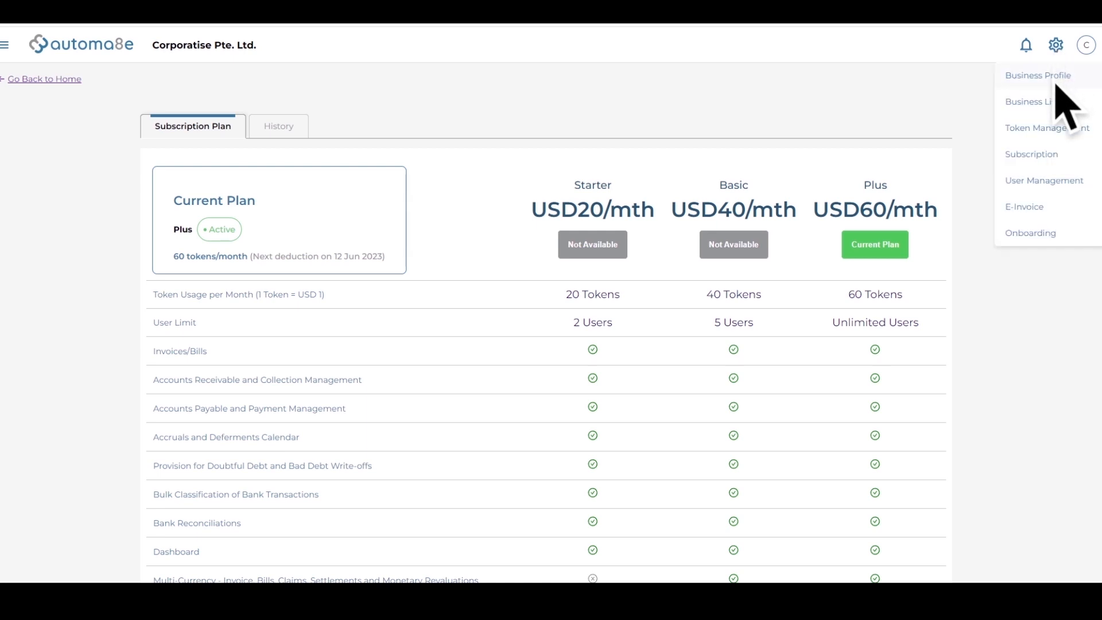
left_click(1056, 80)
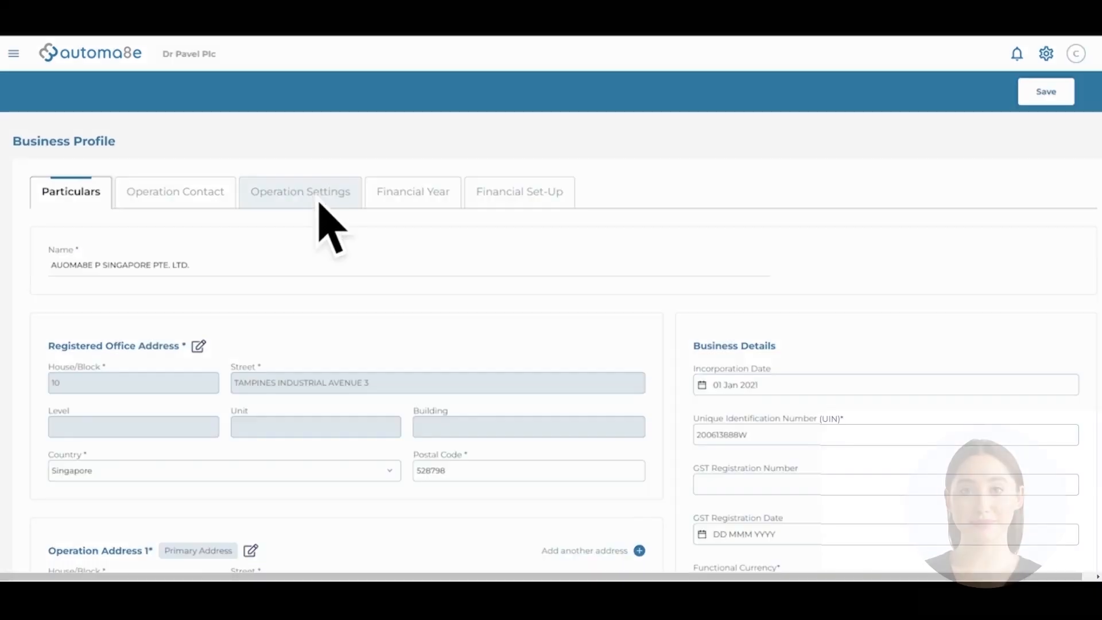
Show Operation Settings and scroll to the Property, Plant and Equipment accounting policy table.
left_click(319, 202)
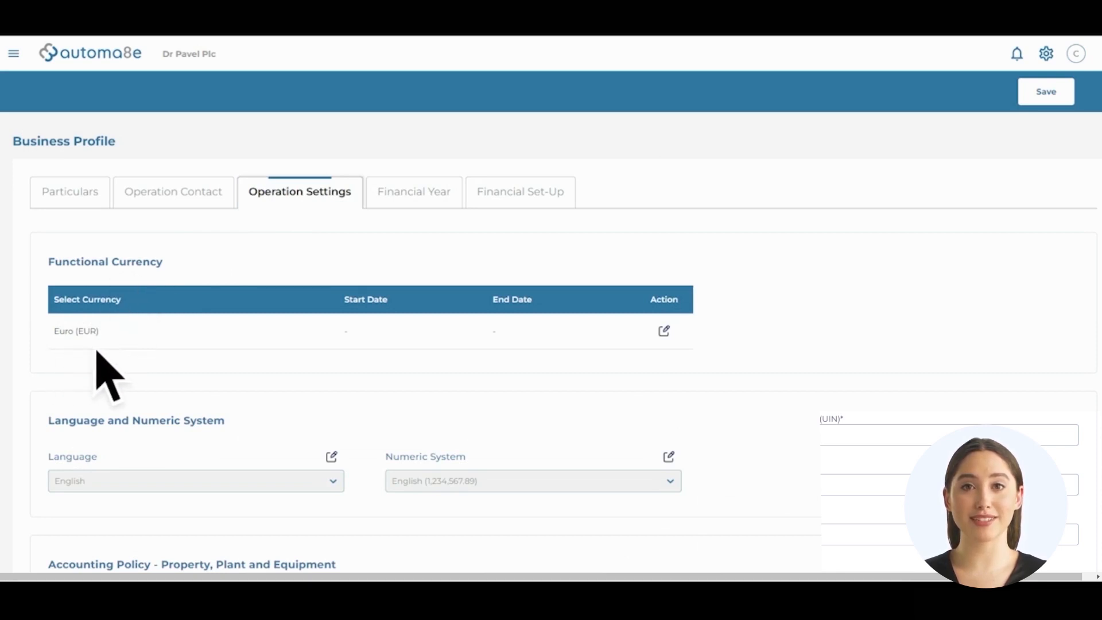
scroll(144, 356, "down", 7)
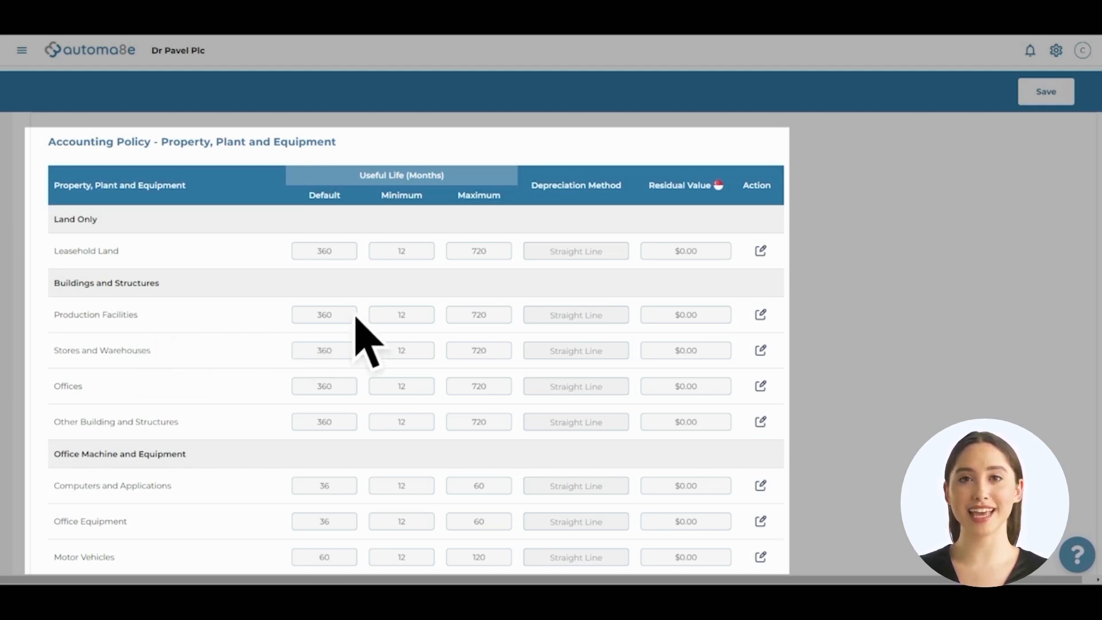
Change Leasehold Land's default useful life from 360 to 60 with Straight Line, and save.
left_click(761, 253)
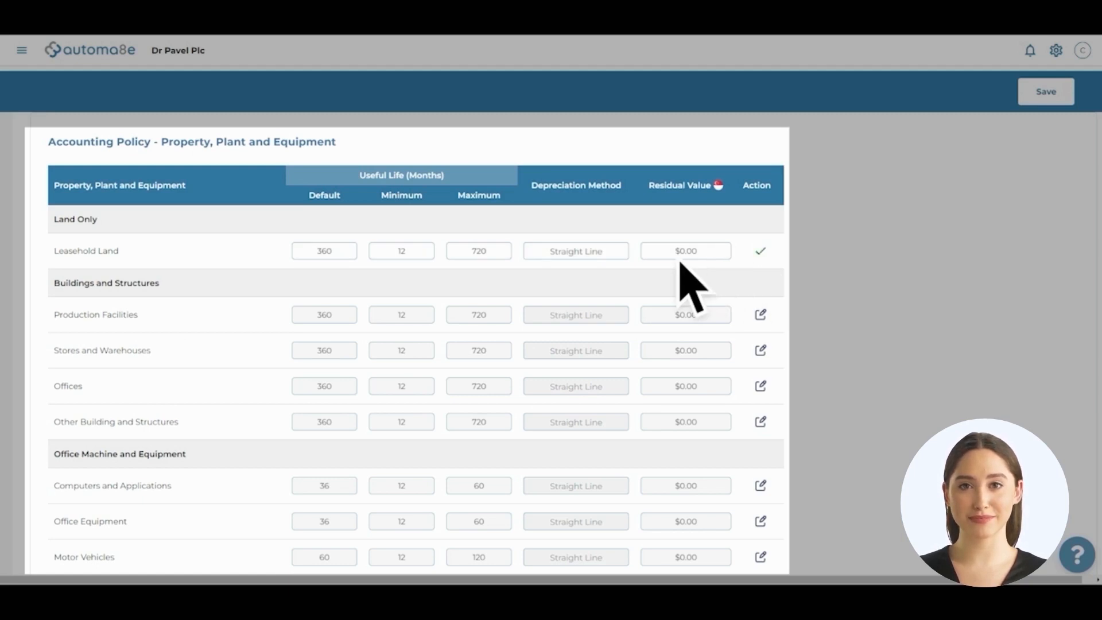
double_click(328, 256)
type("60")
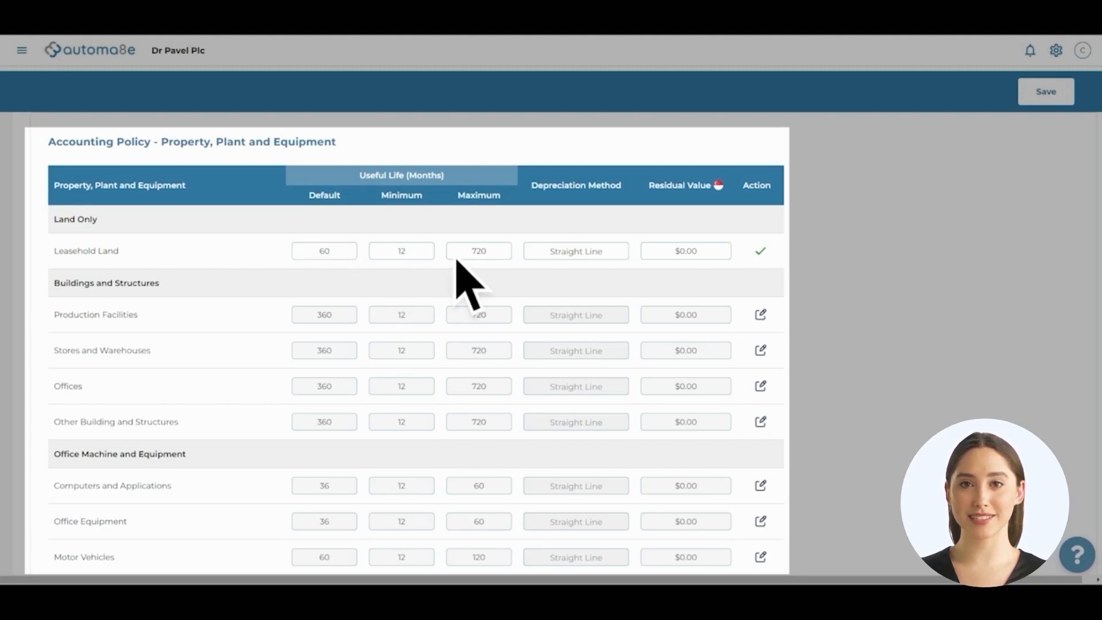
left_click(616, 256)
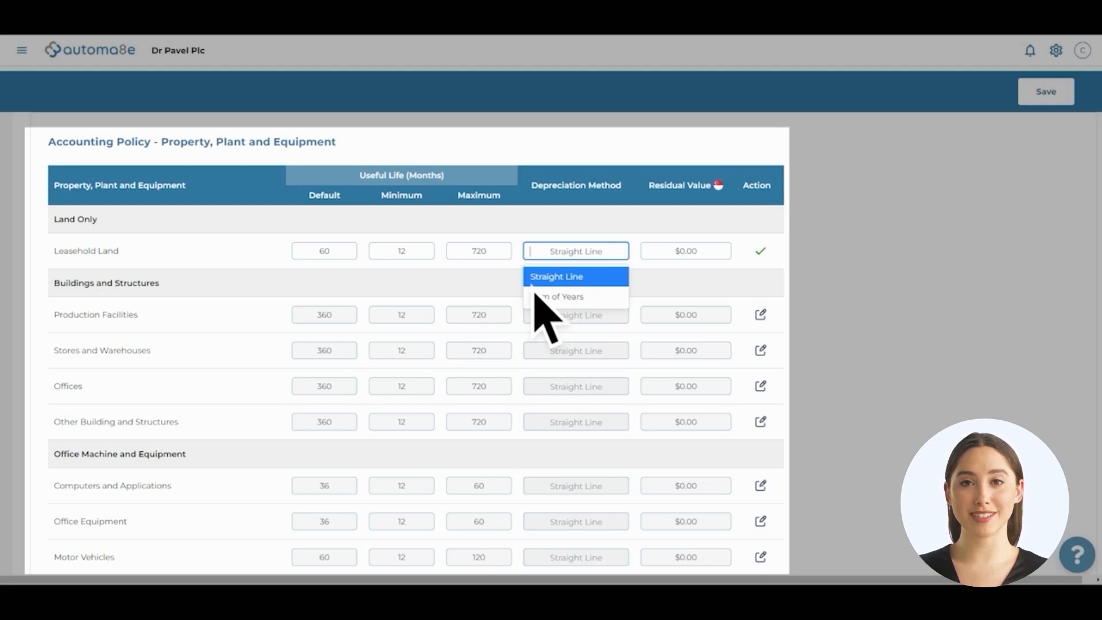
left_click(577, 277)
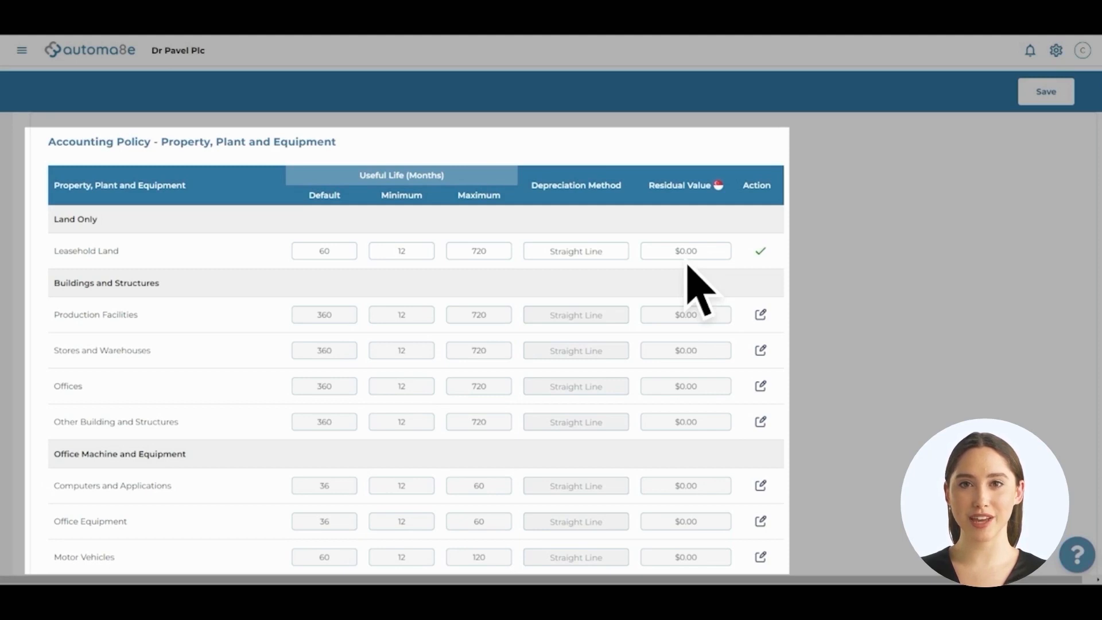
left_click(761, 252)
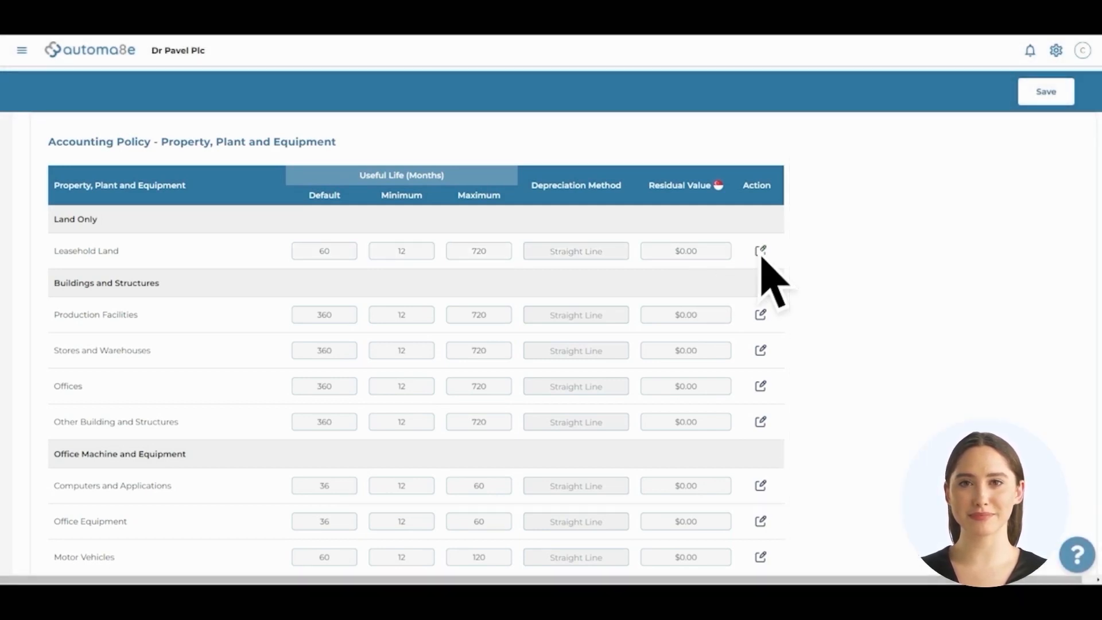
left_click(1046, 93)
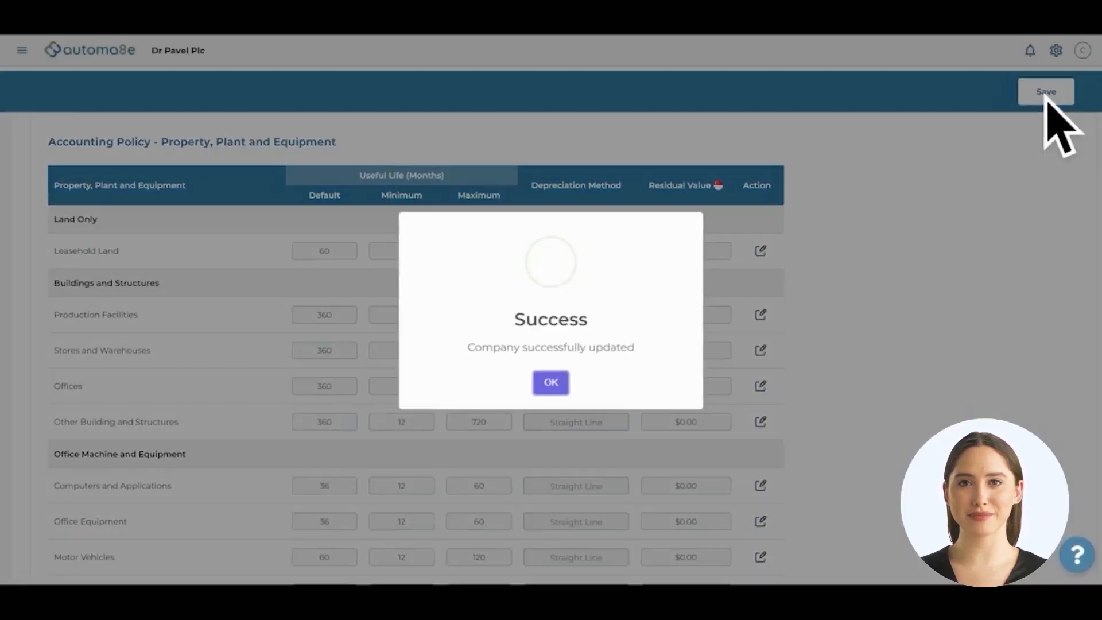
left_click(552, 390)
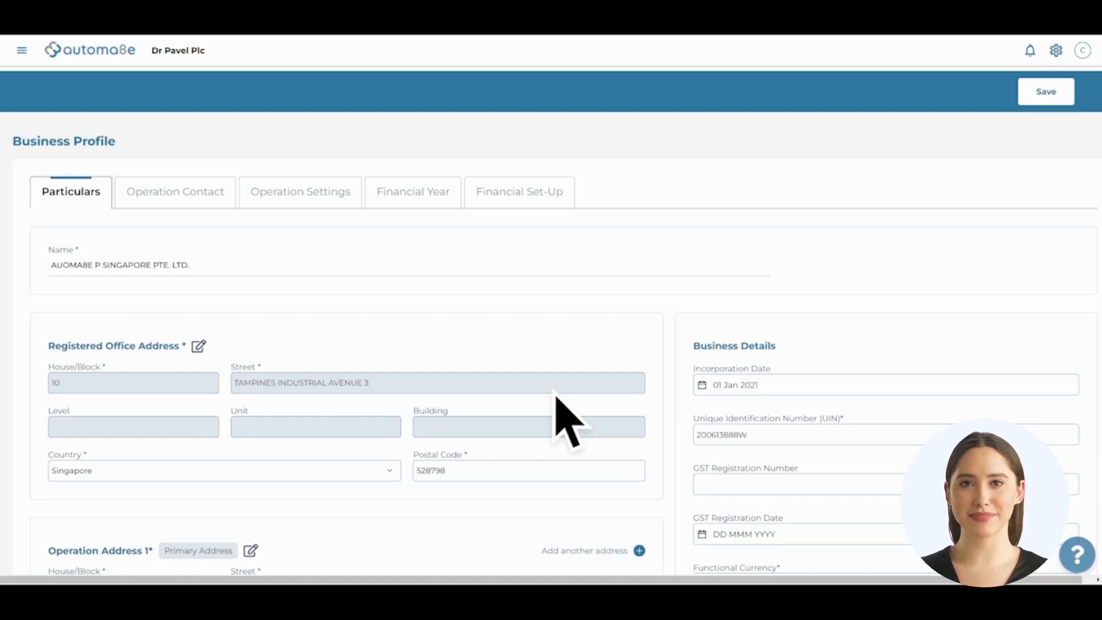
Create the financial years with the current period starting 1 March 2022.
left_click(411, 210)
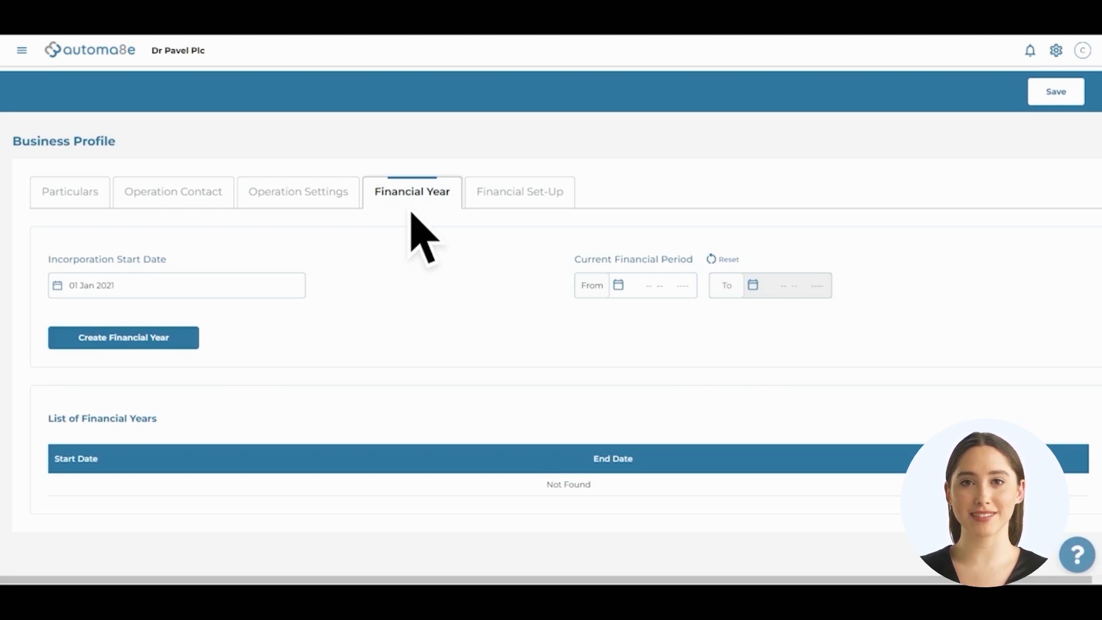
left_click(608, 291)
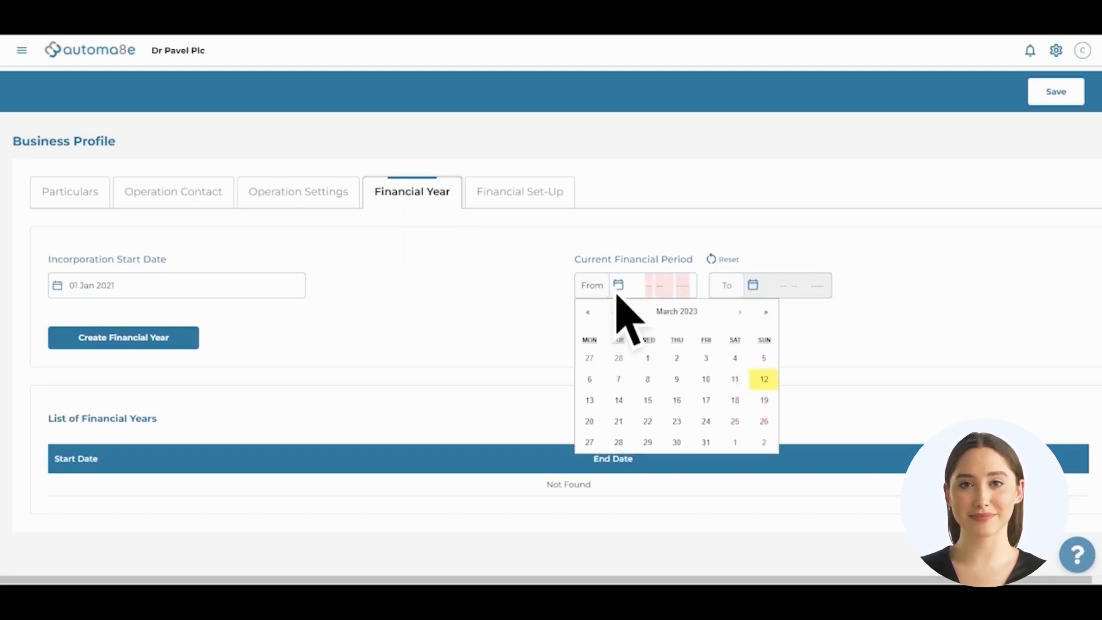
left_click(588, 312)
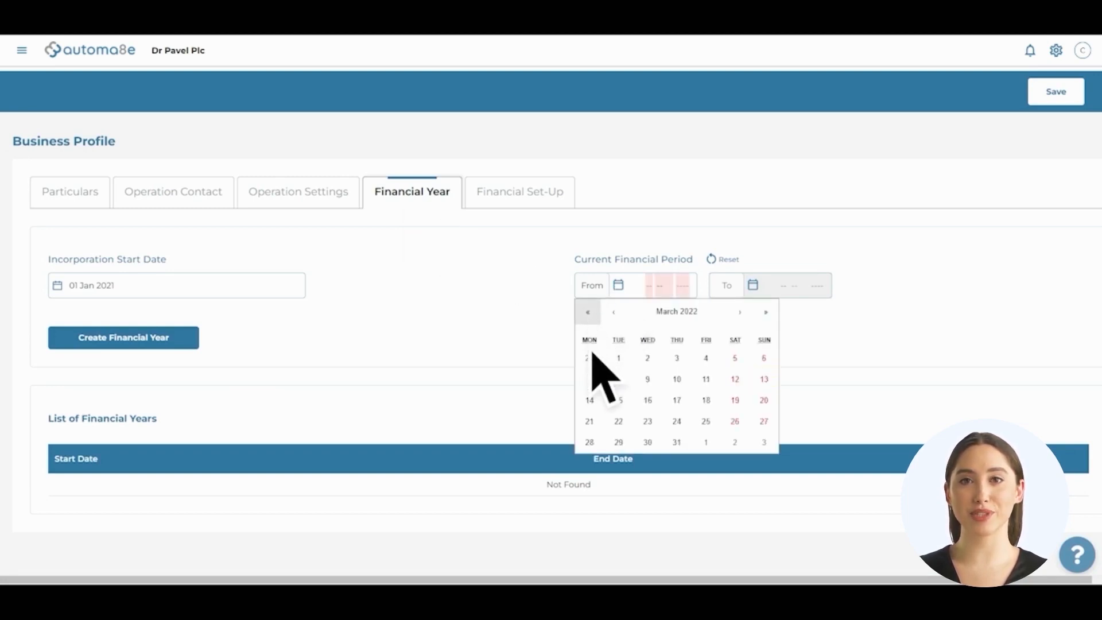
left_click(620, 361)
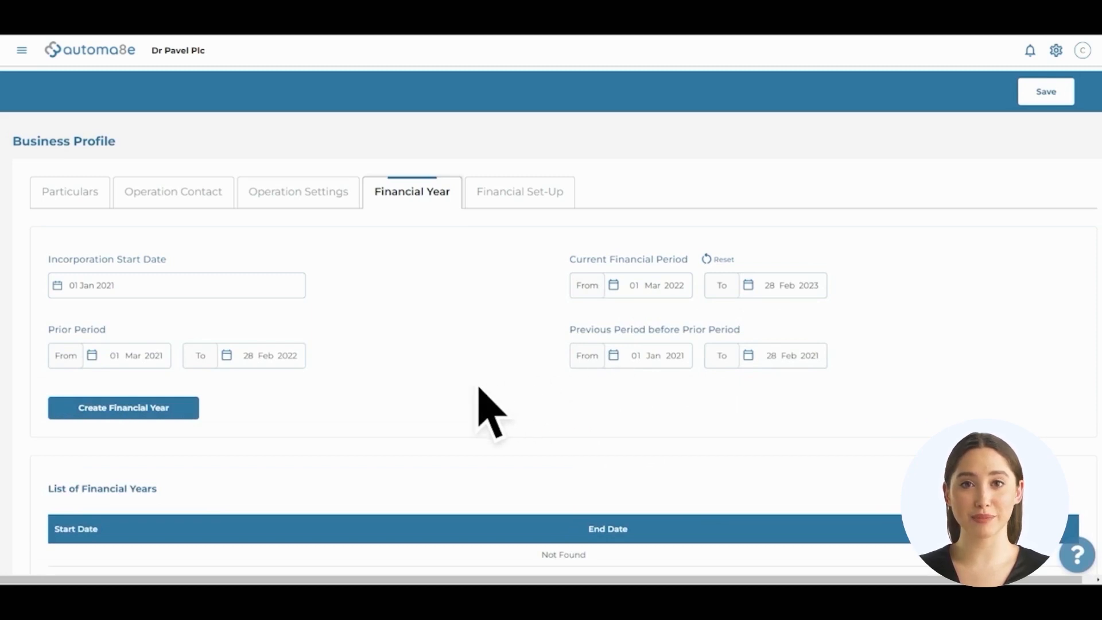
left_click(124, 412)
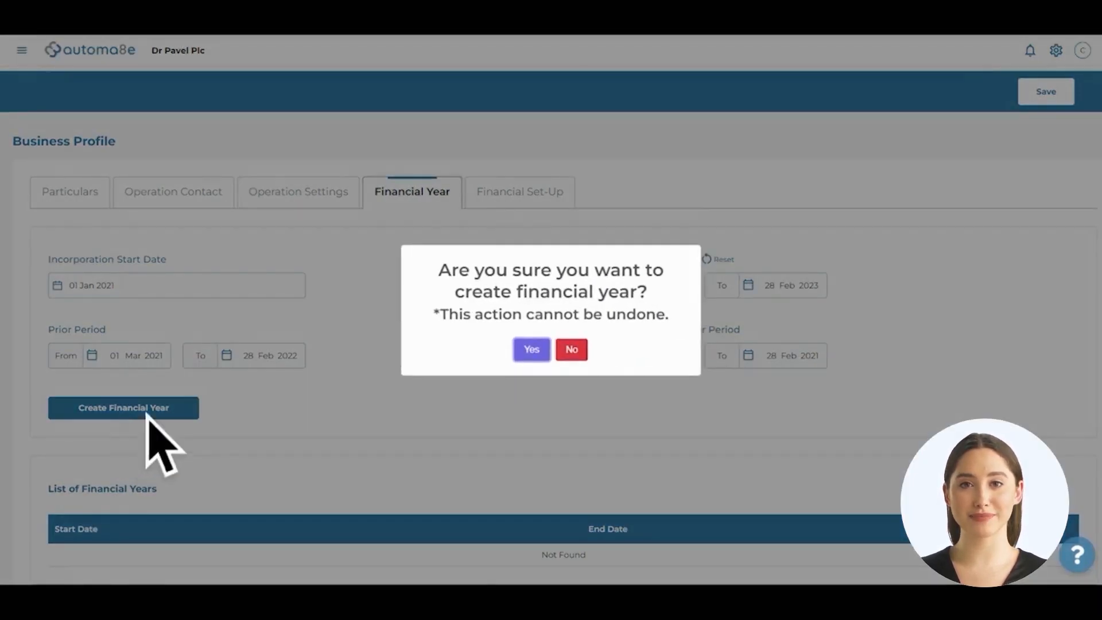
left_click(532, 350)
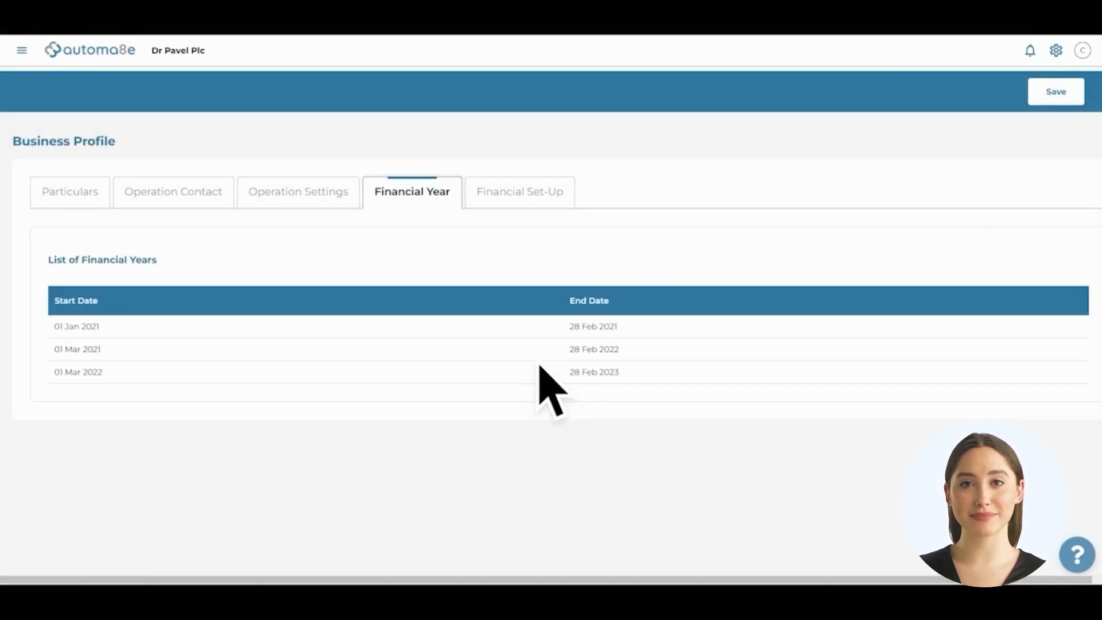